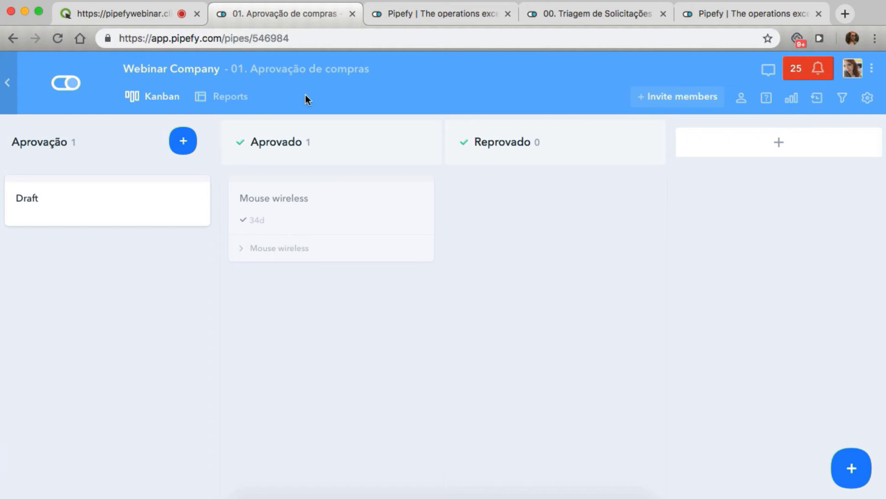
Step: From the Draft card, create a field conditional for the Aprovação phase named "Justificativa compra negada"
click(62, 193)
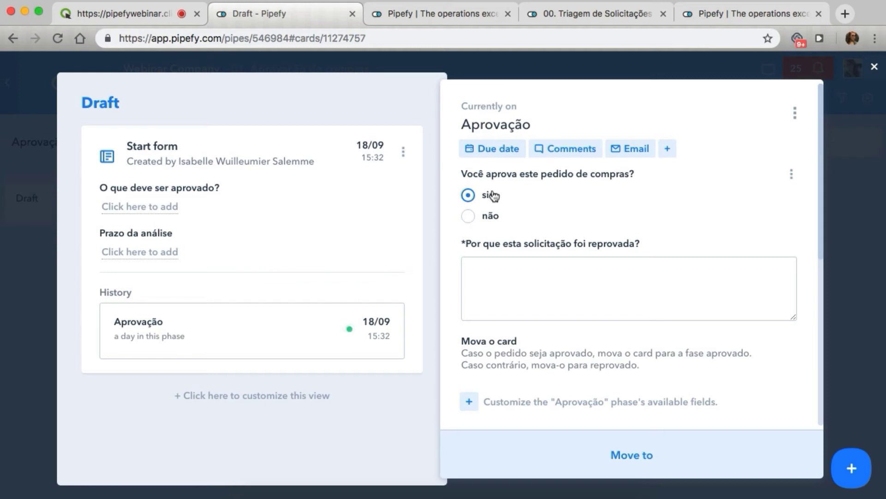
click(795, 114)
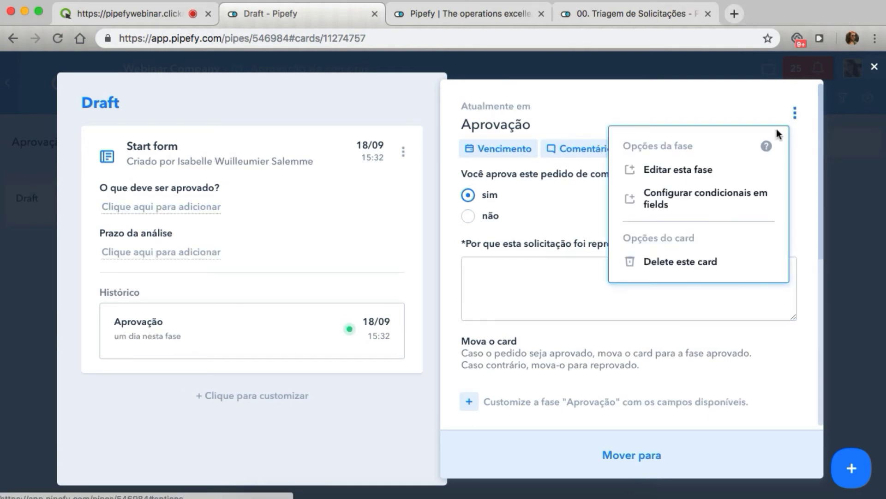
click(708, 194)
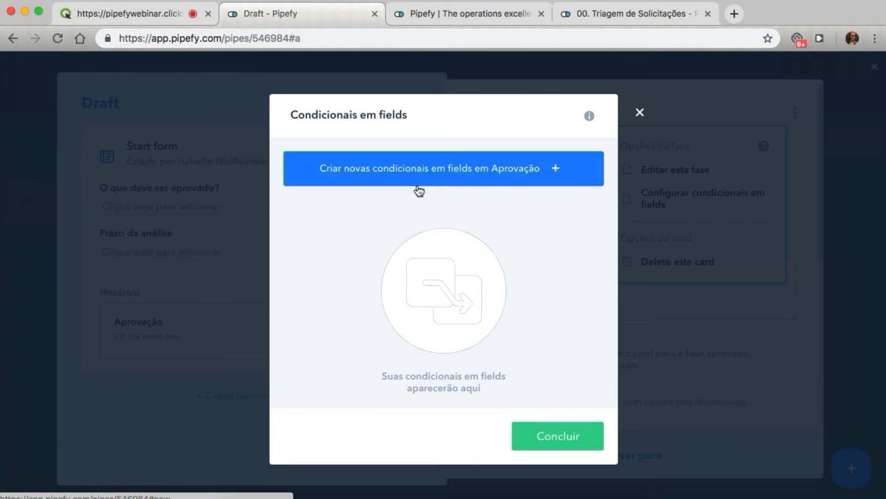
click(382, 178)
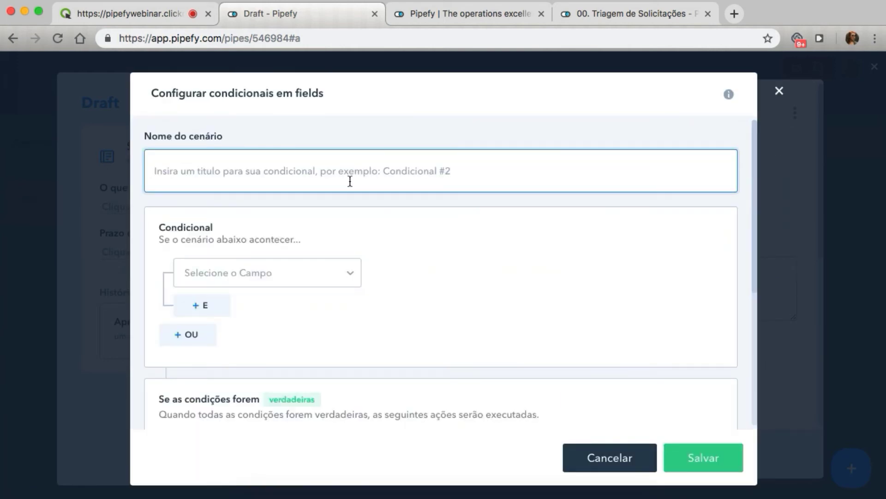
text(Just)
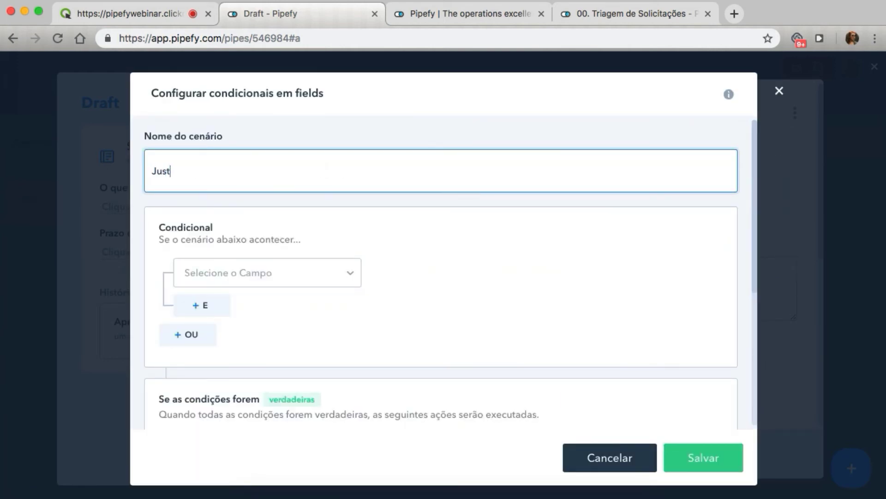
text(ificativa compra negada)
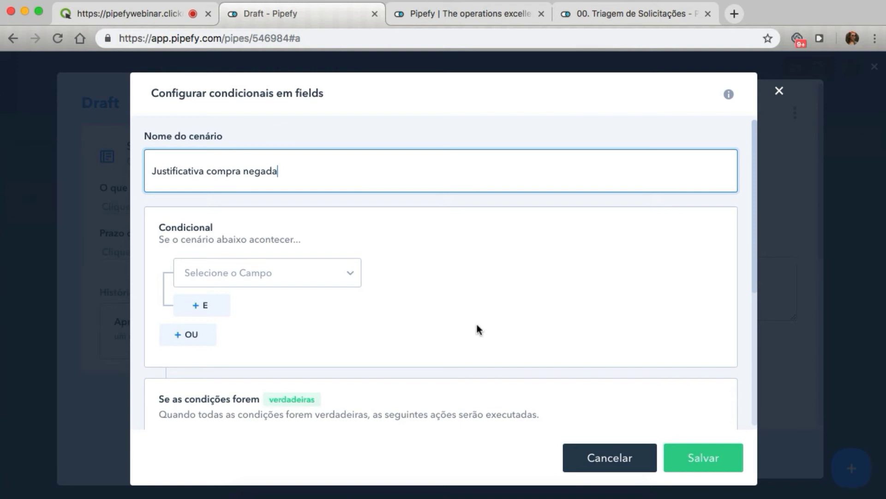
Step: Set the first condition so that the field "Você aprova este pedido de compras?" "está em branco"
scroll(439, 251, down, 3)
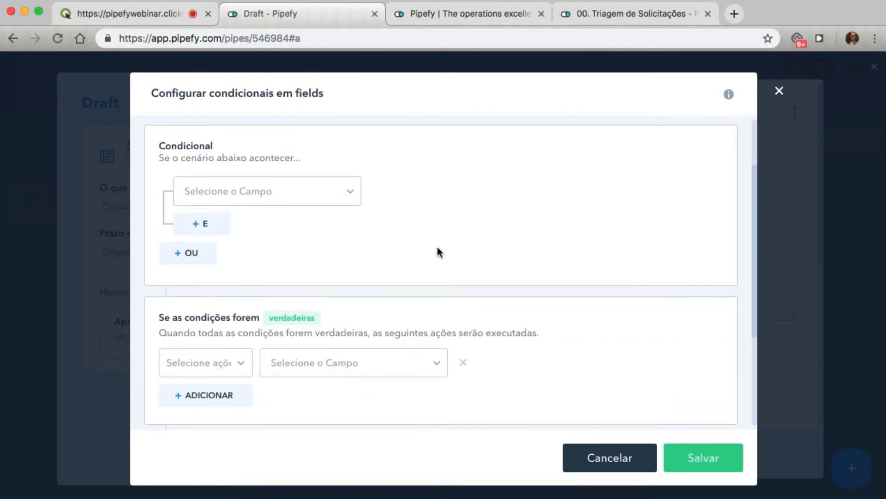
click(311, 196)
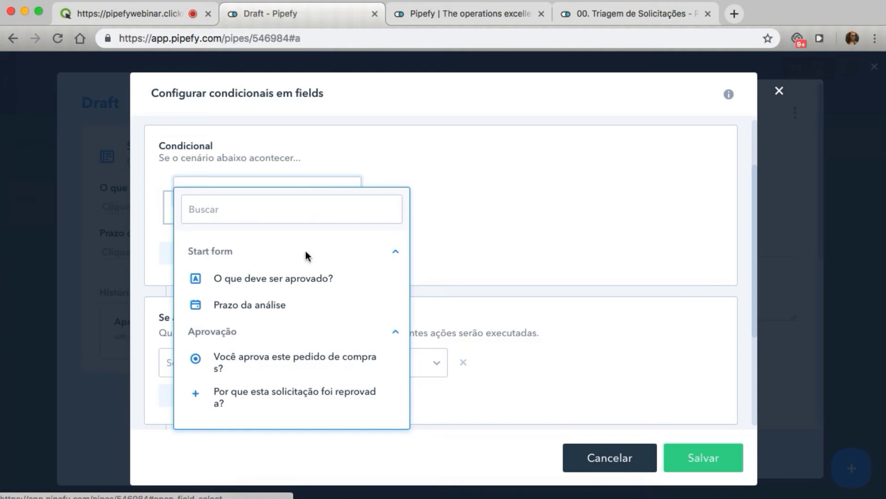
click(252, 366)
click(444, 185)
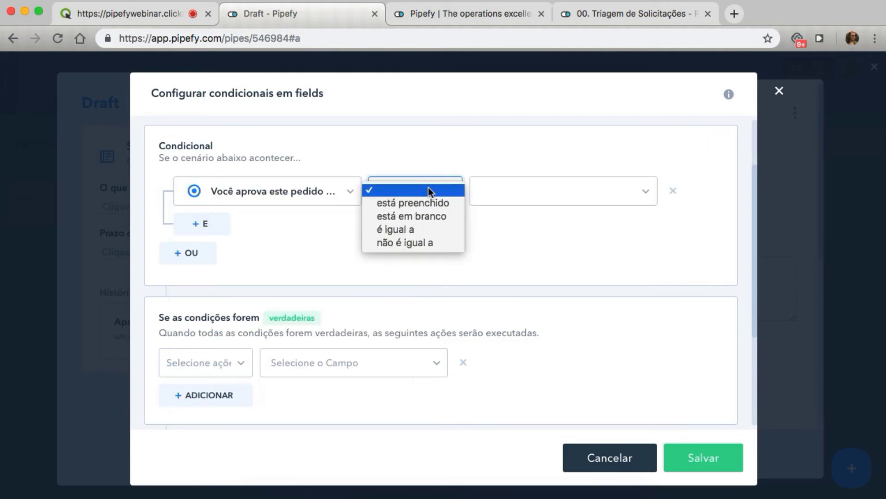
click(418, 216)
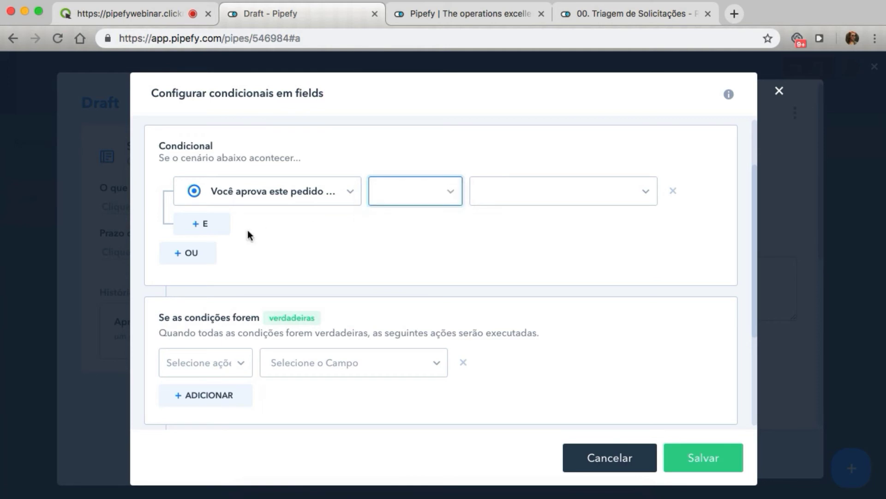
Step: Add an alternative (OU) condition where "Você aprova este pedido de compras?" "é igual a" "sim"
click(200, 254)
click(259, 290)
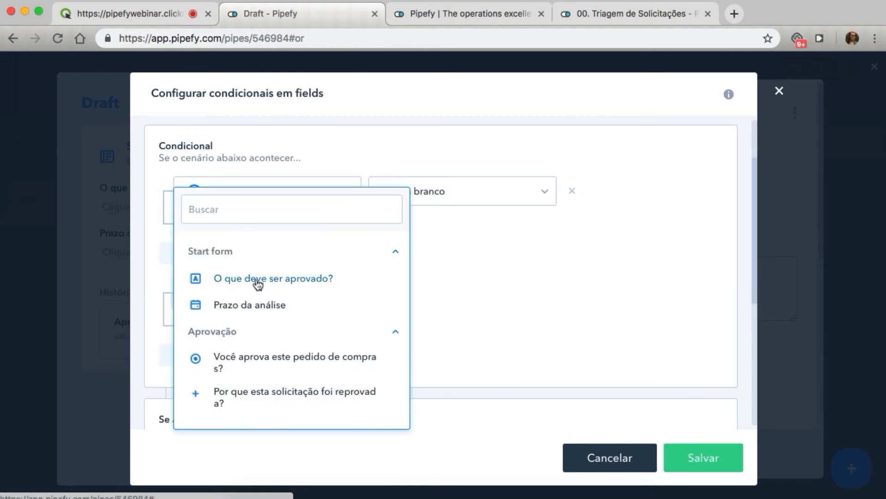
click(271, 356)
click(403, 292)
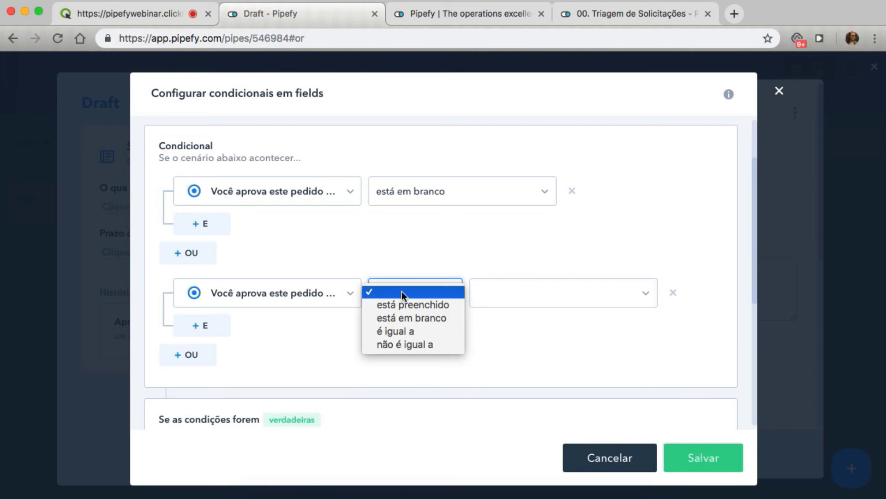
click(402, 331)
click(509, 291)
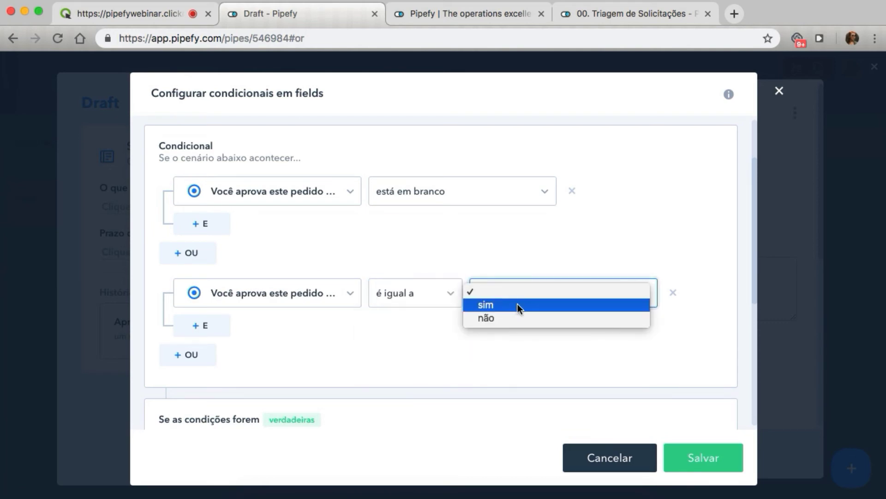
click(518, 305)
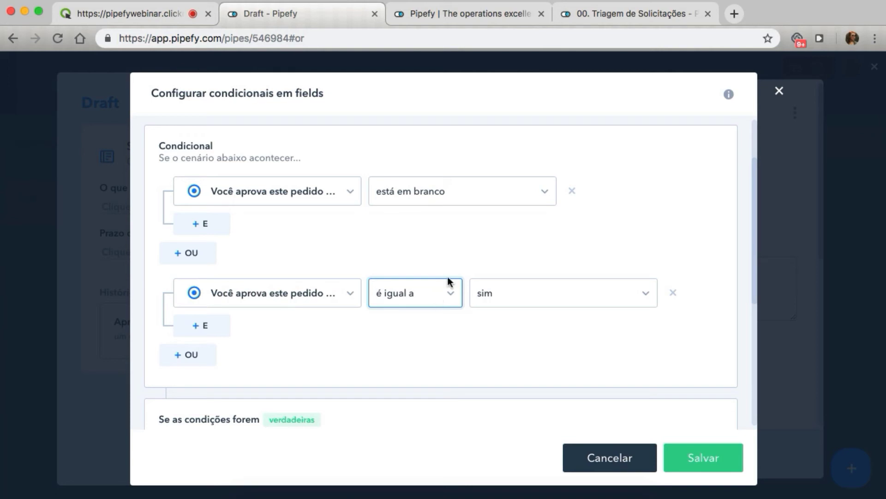
click(444, 293)
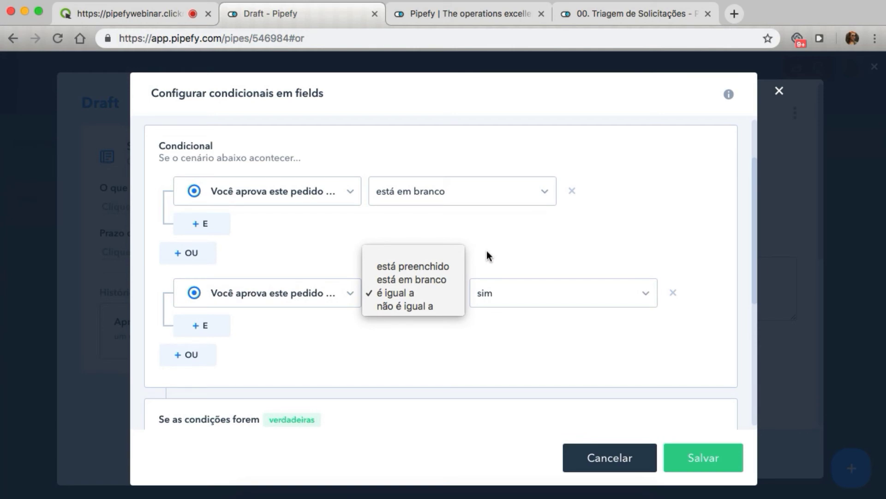
click(394, 359)
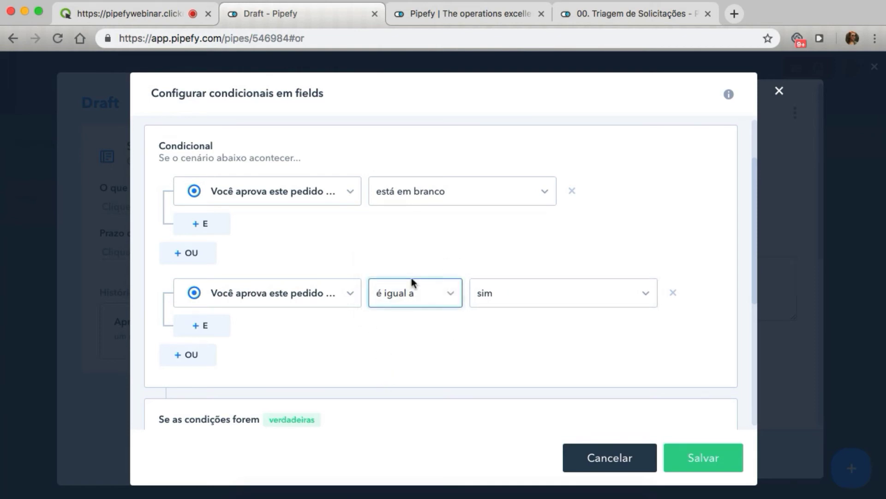
Step: For true conditions, set the action Esconder on the Aprovação field "Por que esta solicitação foi reprovada?"
scroll(412, 279, down, 3)
scroll(411, 282, down, 1)
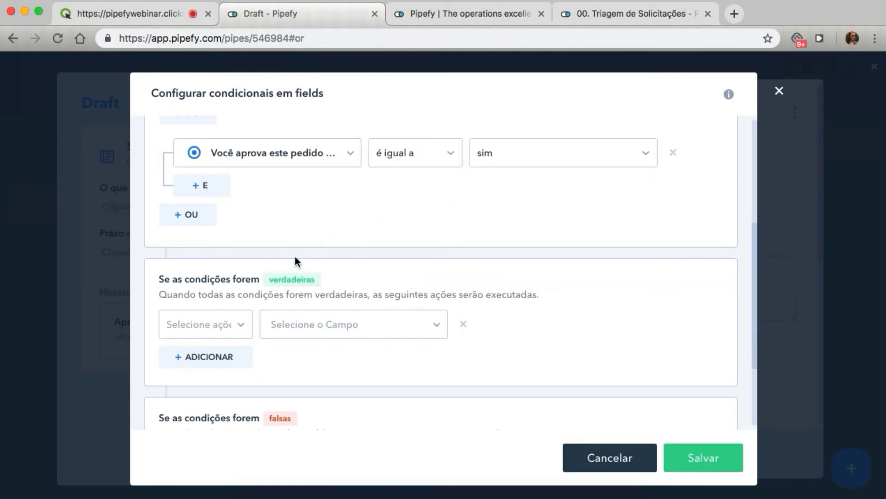
scroll(295, 259, up, 2)
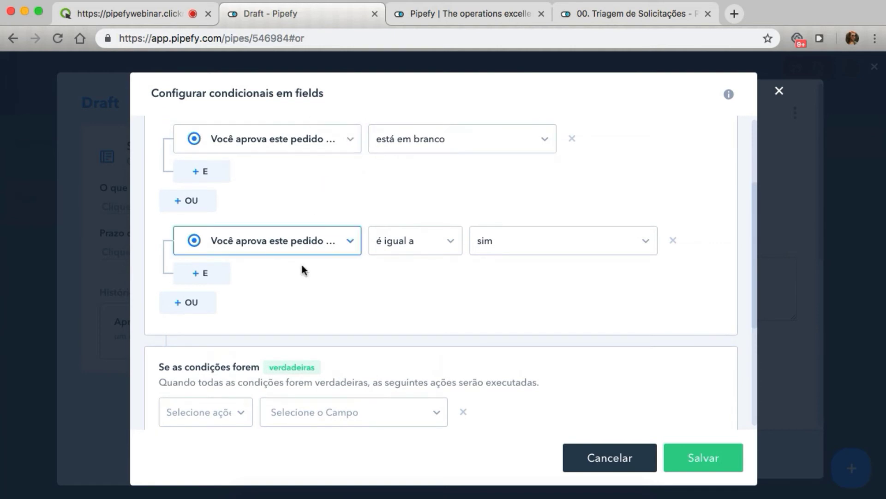
scroll(303, 267, down, 3)
scroll(304, 270, down, 1)
click(248, 245)
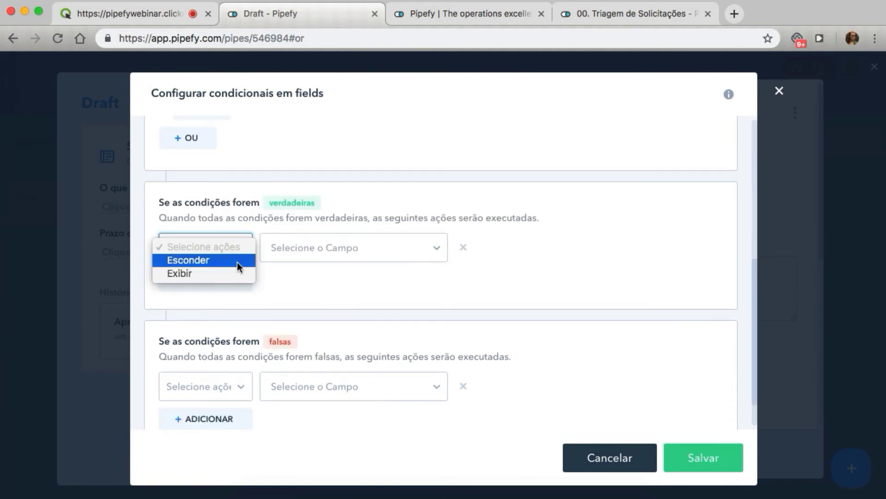
click(236, 261)
click(300, 249)
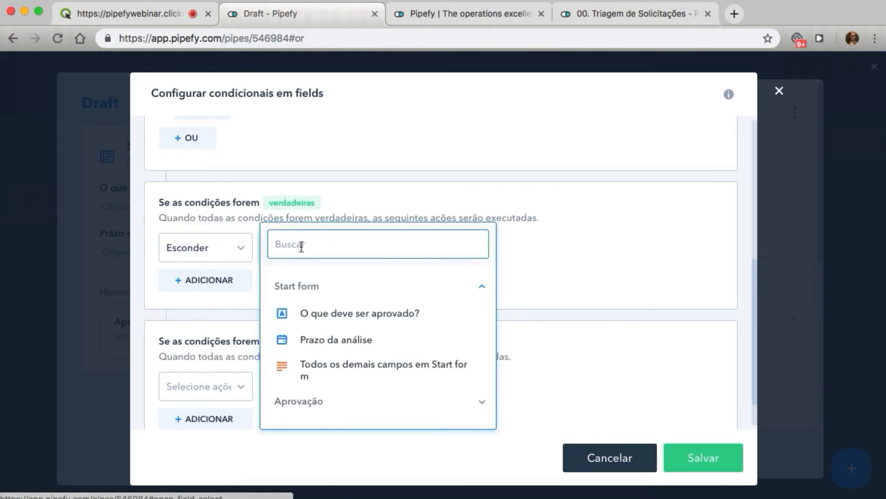
click(316, 402)
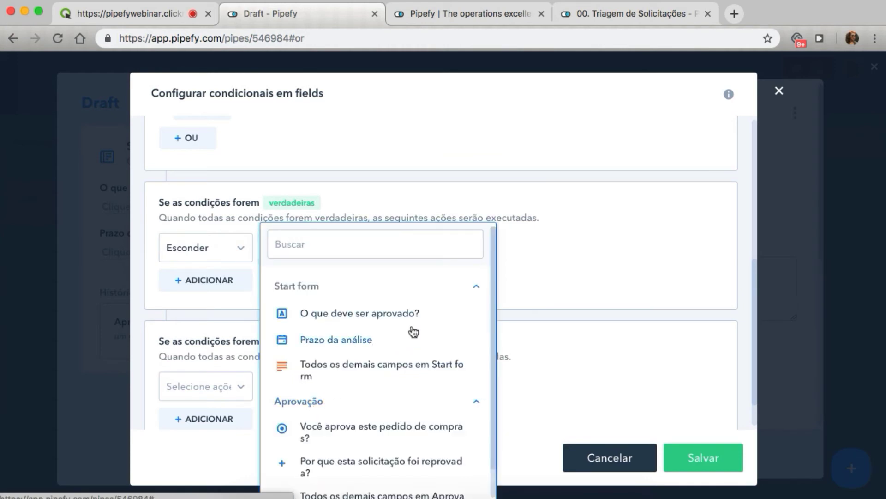
scroll(412, 323, down, 1)
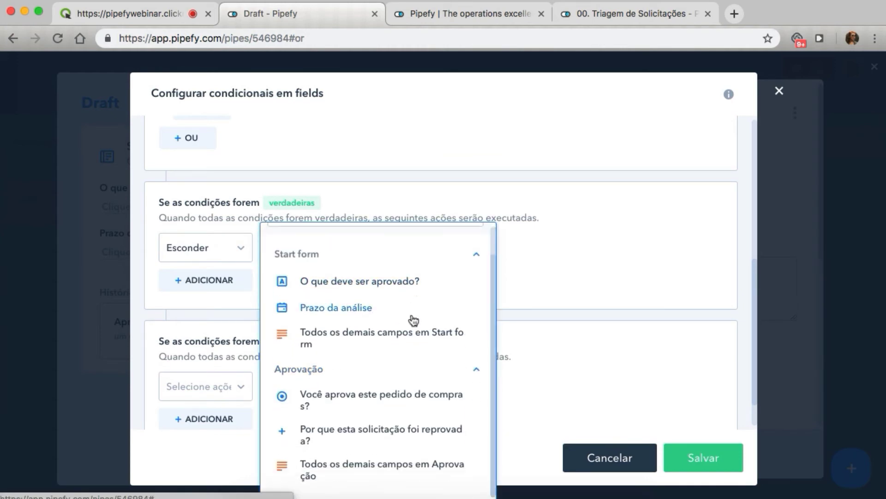
click(360, 435)
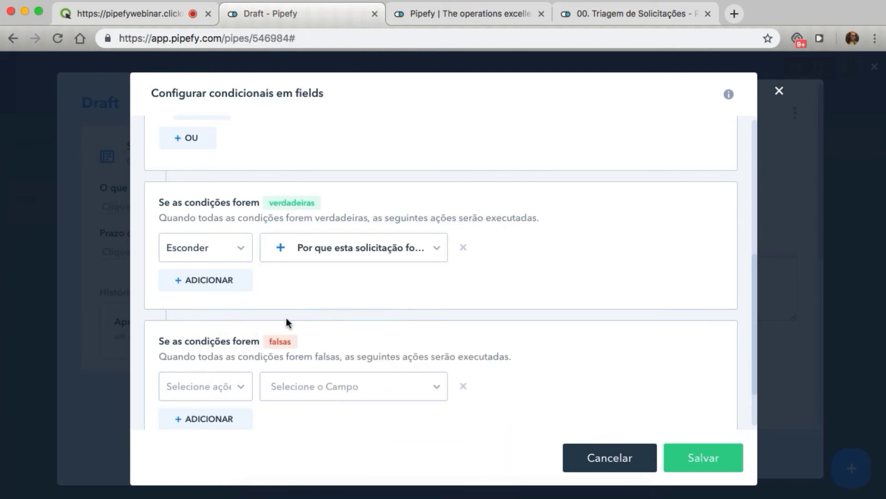
Step: For false conditions, set the action Exibir on the Aprovação field "Por que esta solicitação foi reprovada?"
scroll(286, 318, up, 3)
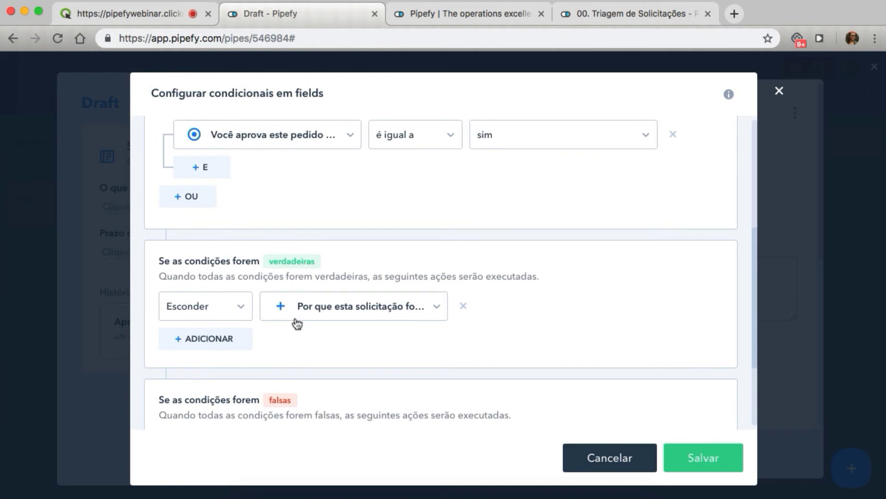
scroll(296, 323, up, 2)
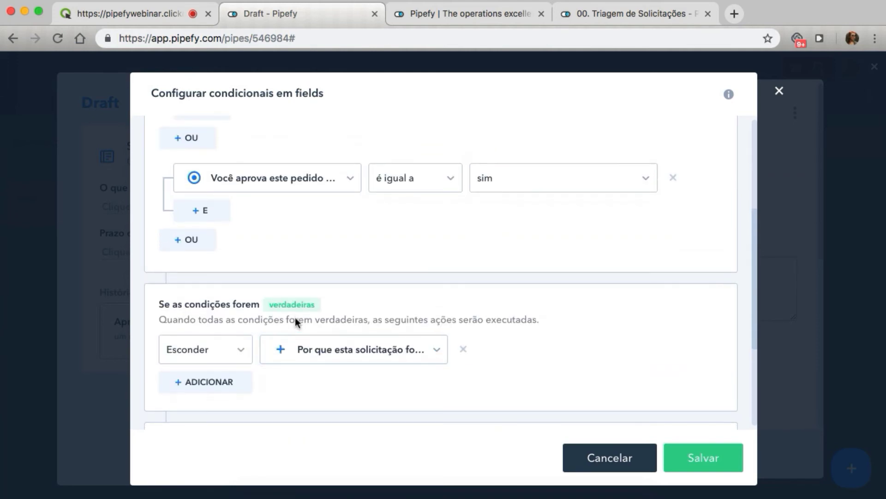
scroll(294, 318, down, 8)
click(217, 322)
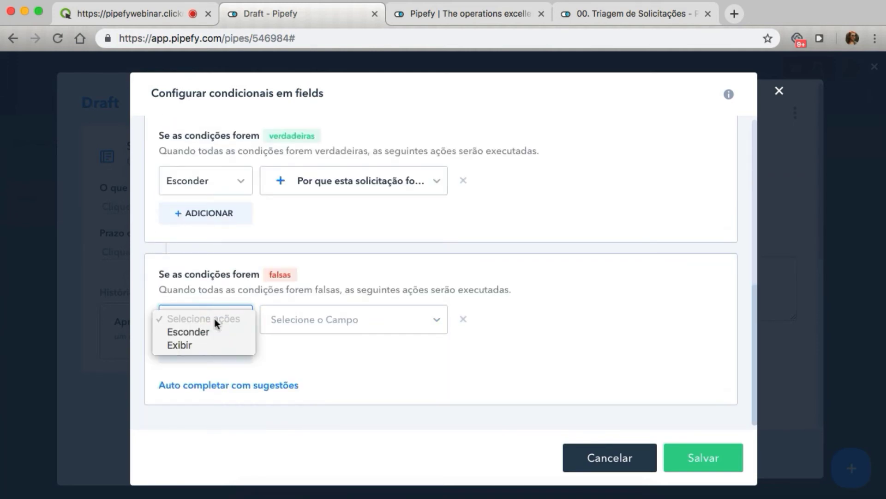
click(207, 341)
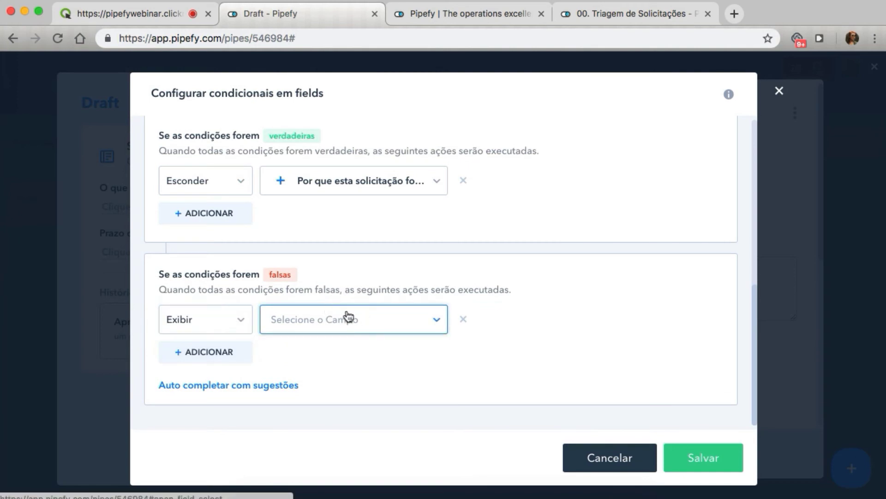
click(348, 317)
click(335, 402)
scroll(371, 409, down, 1)
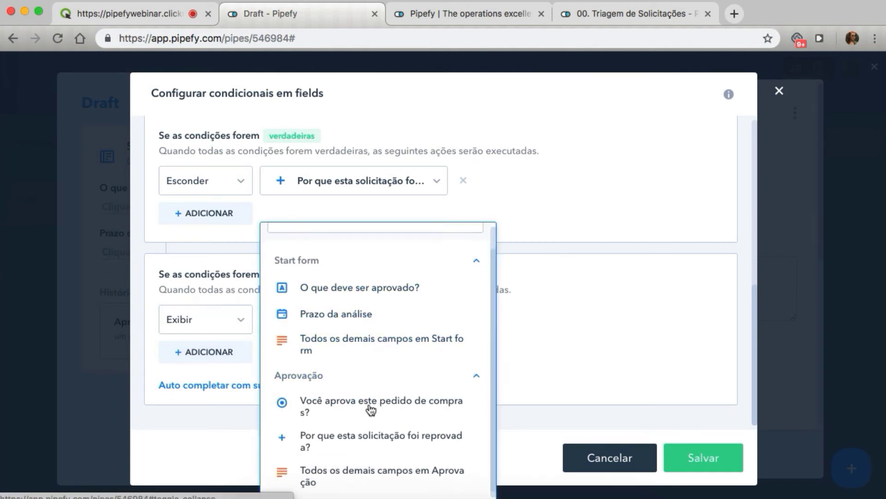
click(354, 439)
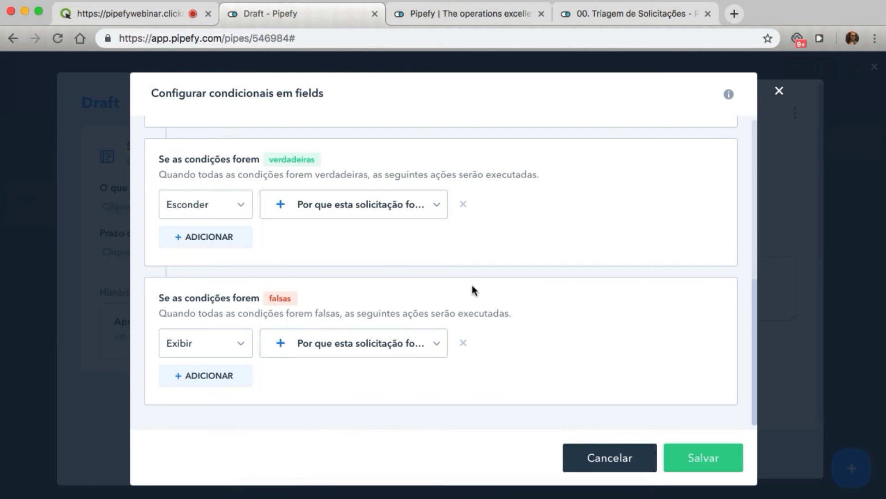
Step: Review the conditions and actions, save the conditional, and finish the field conditionals setup to return to the Draft card
scroll(473, 283, up, 5)
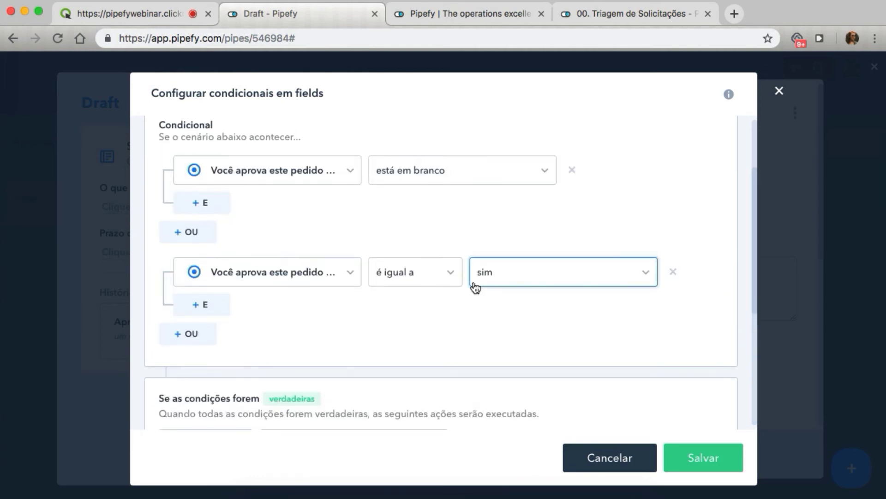
scroll(475, 287, down, 1)
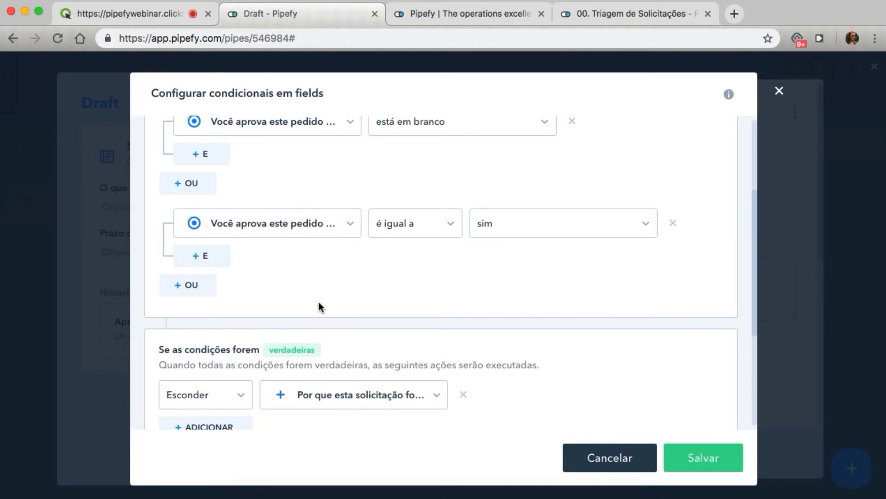
scroll(318, 306, down, 4)
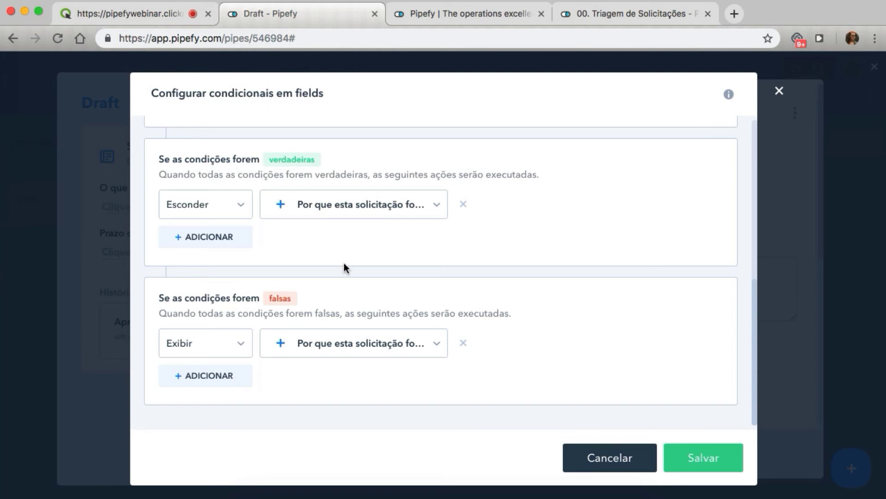
click(698, 457)
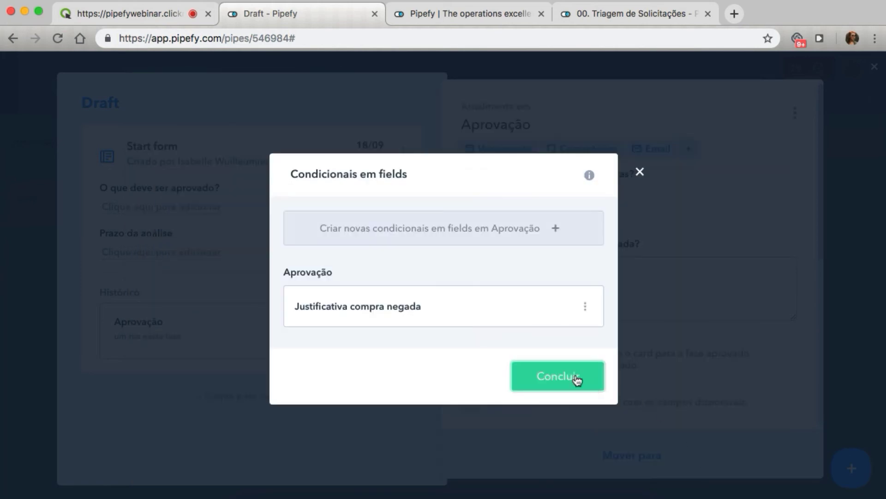
click(557, 376)
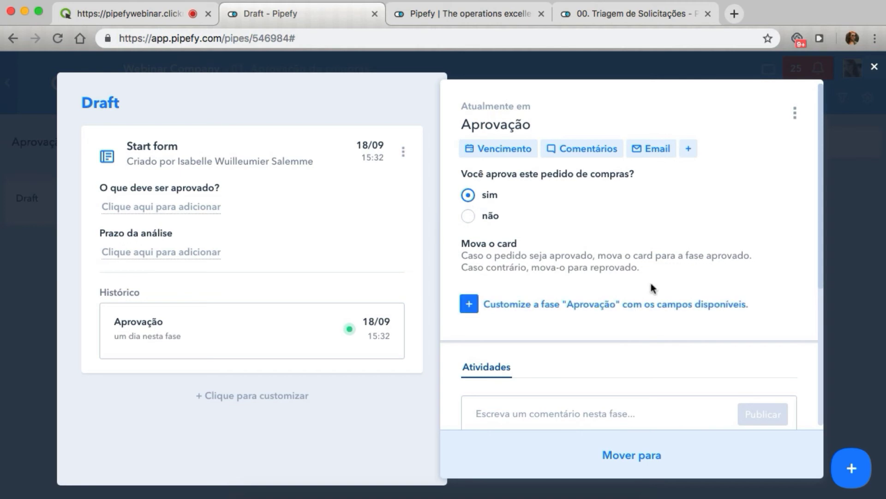
mouse_move(505, 449)
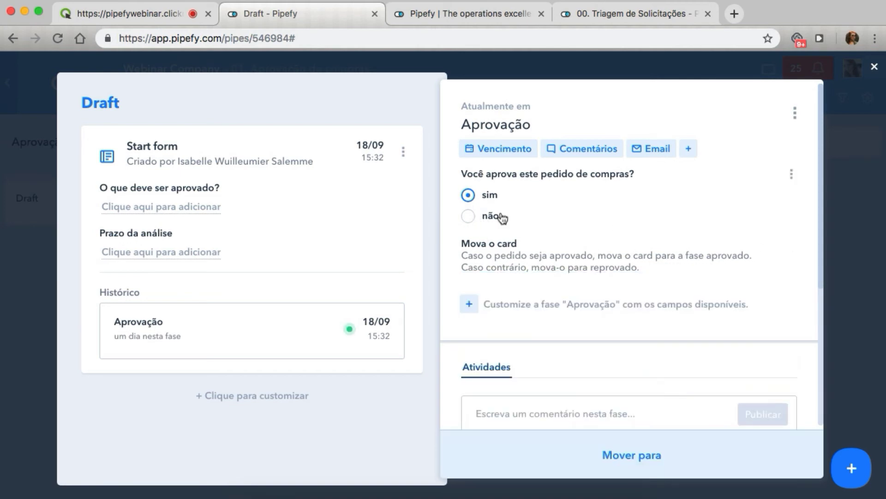
Step: Test the conditional by switching the answer to "Você aprova este pedido de compras?" to não, and close the Draft card
click(469, 216)
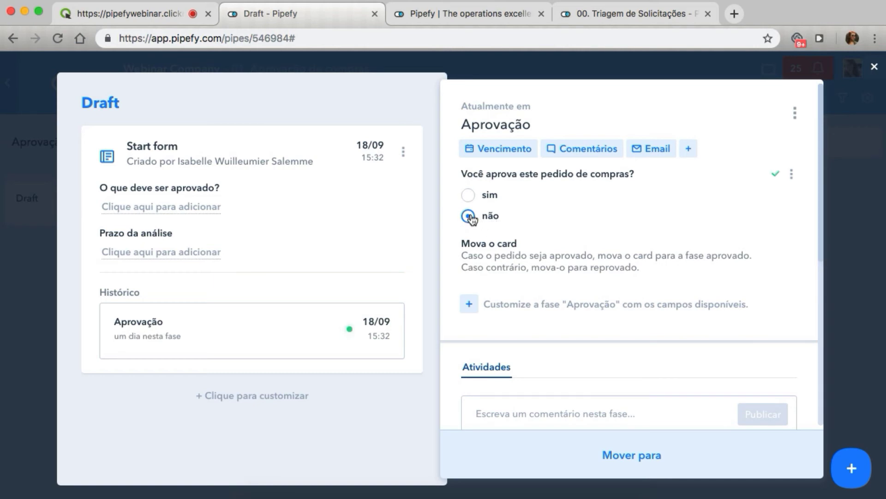
click(522, 286)
click(487, 196)
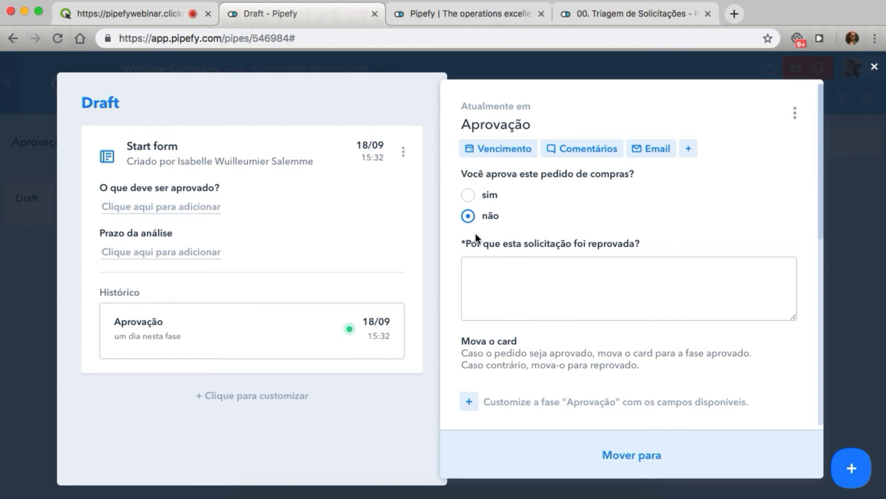
click(874, 67)
Step: Go to the Central de solicitações public form and select the employee's record by searching for their first name
click(437, 11)
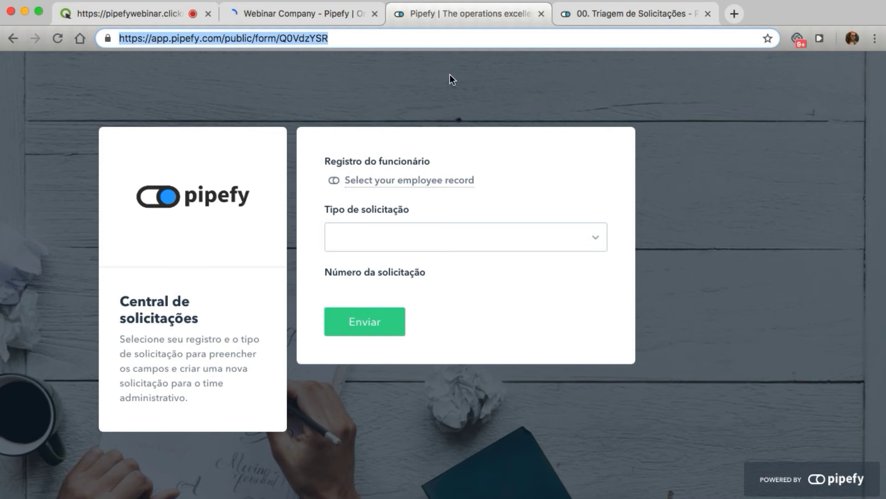
click(486, 244)
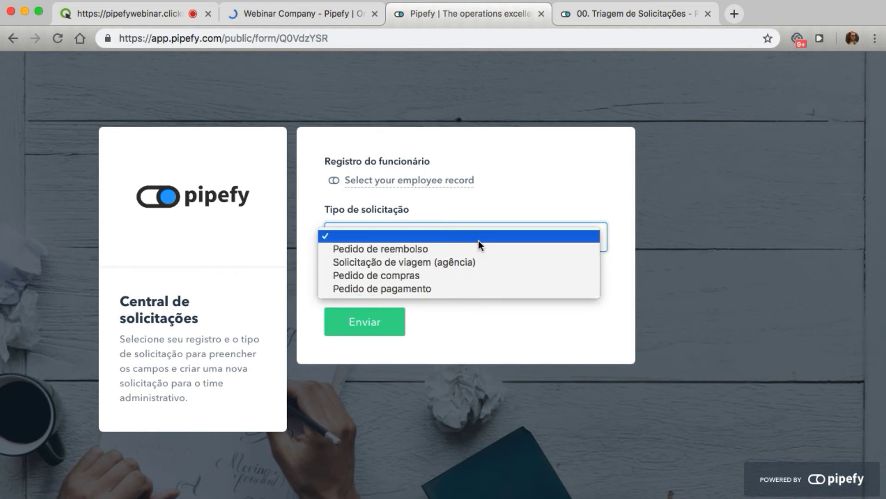
click(527, 214)
click(417, 183)
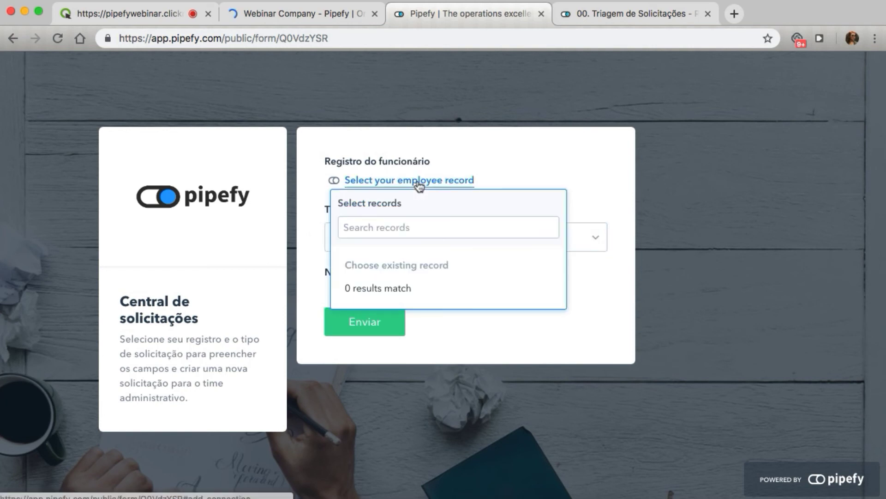
click(397, 227)
text(isabe)
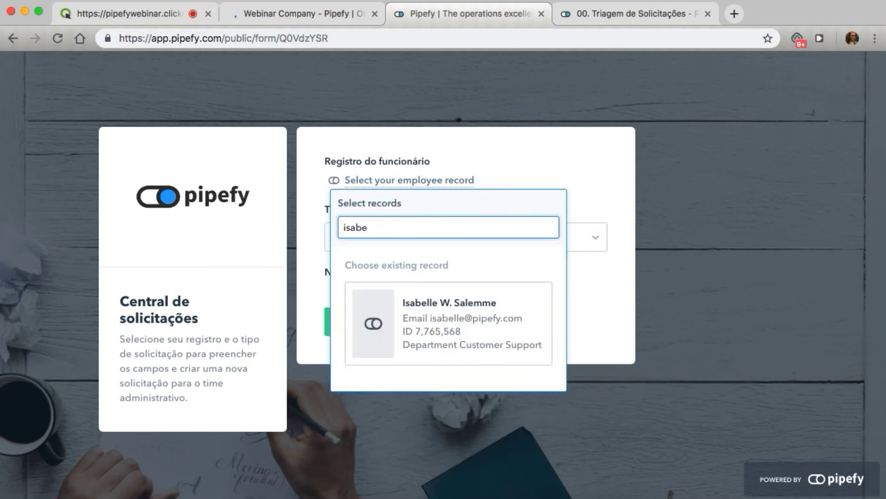
click(428, 321)
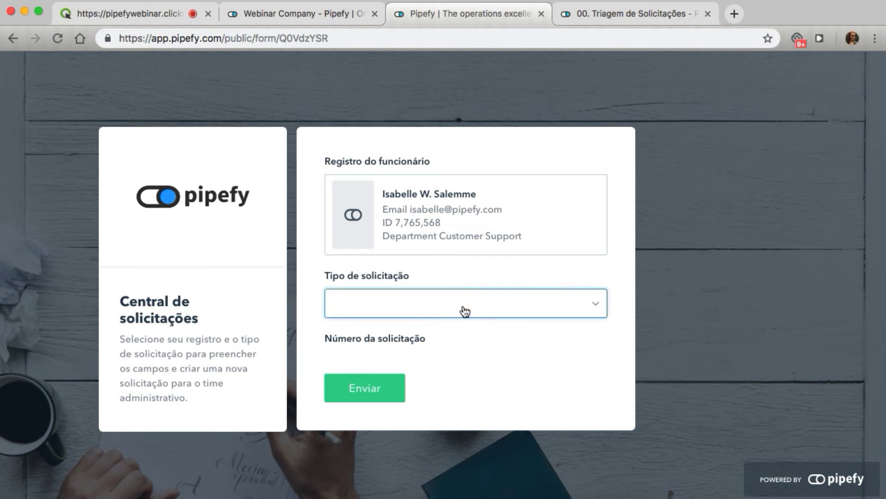
Step: Set Tipo de solicitação to Pedido de reembolso and examine the fields shown for that request type
click(464, 307)
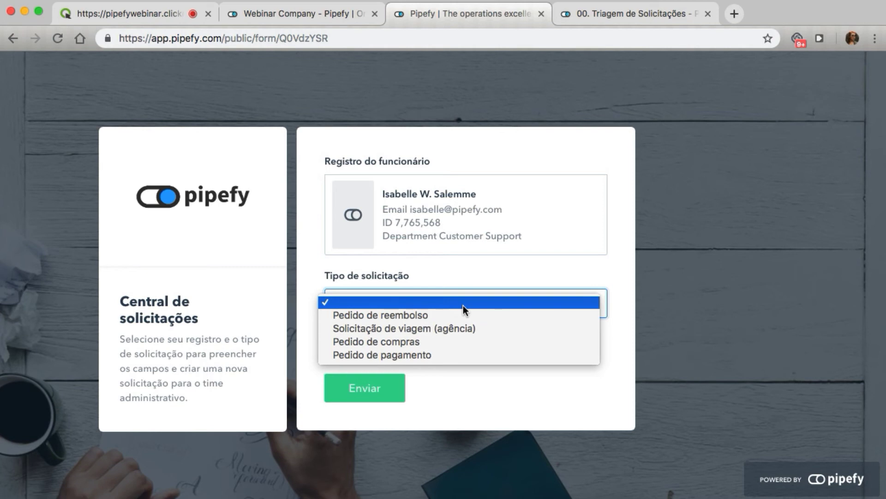
click(459, 314)
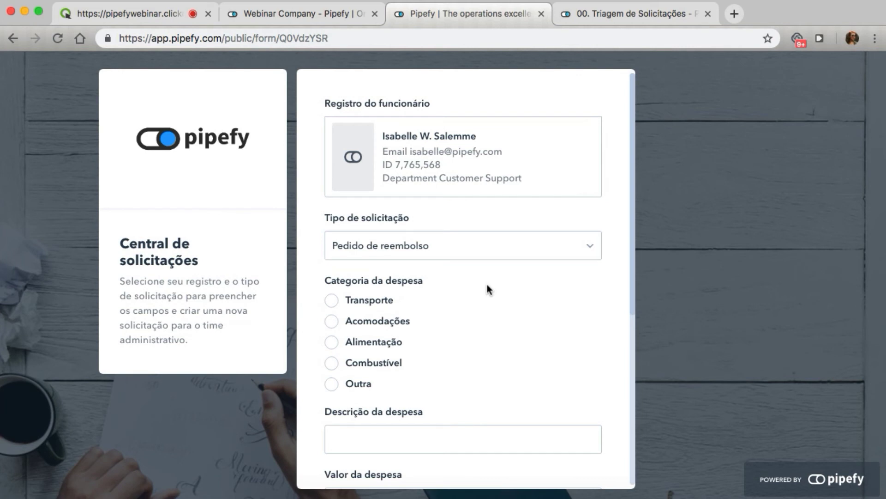
scroll(487, 285, down, 2)
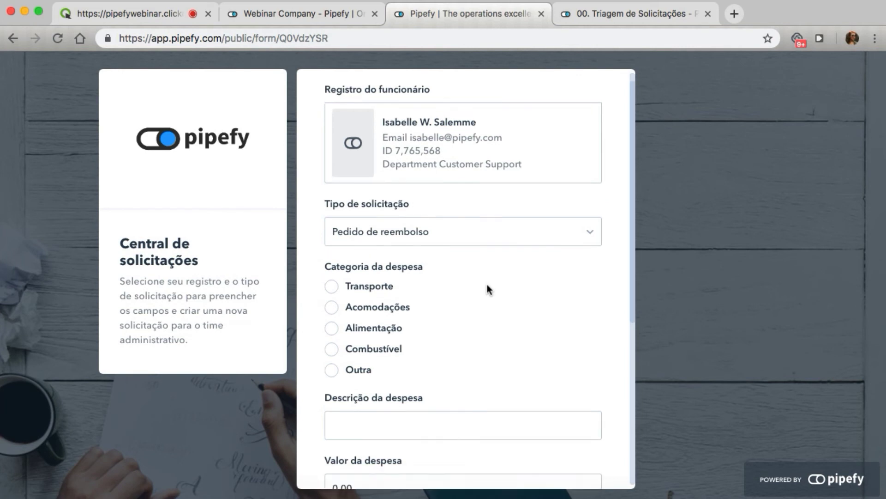
scroll(489, 290, down, 5)
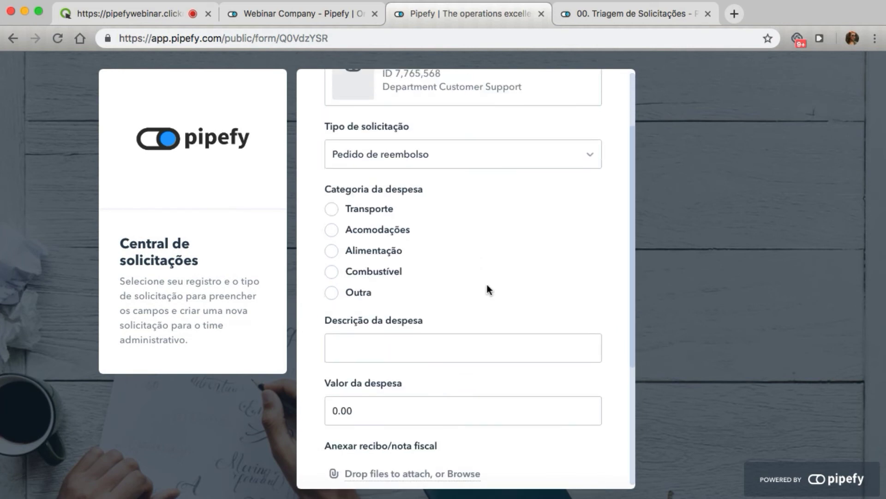
scroll(488, 290, down, 4)
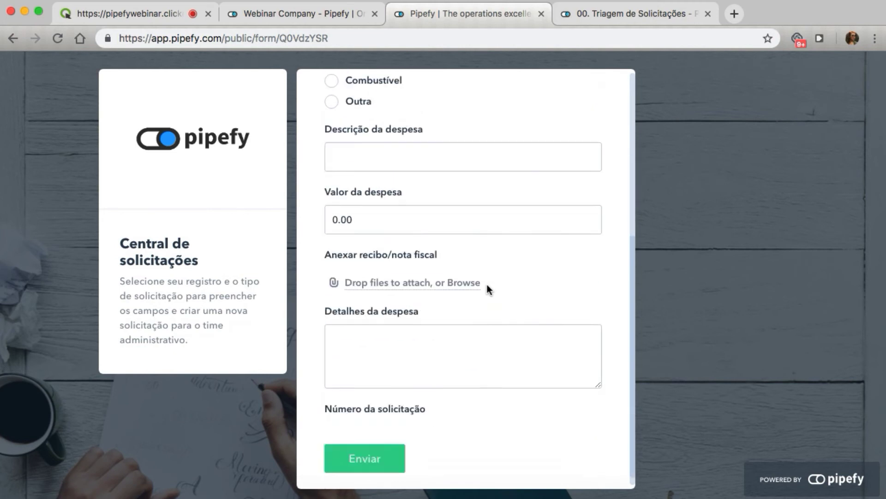
scroll(488, 289, up, 8)
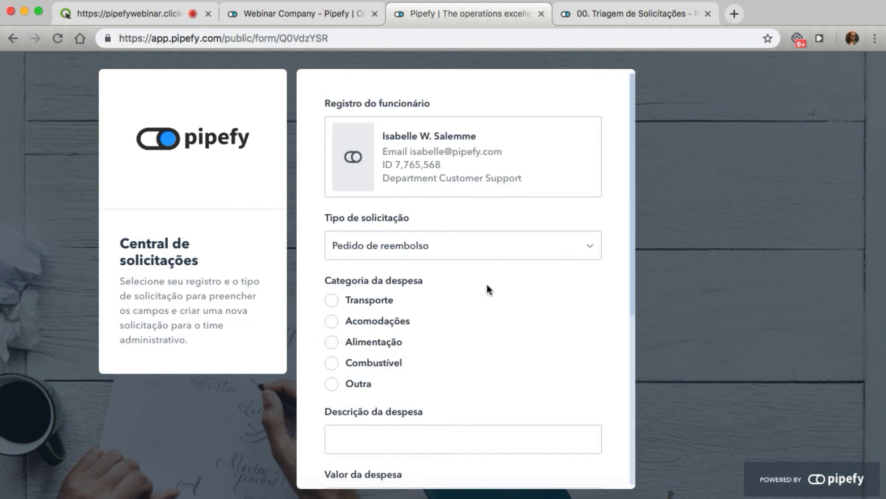
Step: Switch Tipo de solicitação to Solicitação de viagem (agência) and examine the travel request fields
click(484, 243)
click(483, 258)
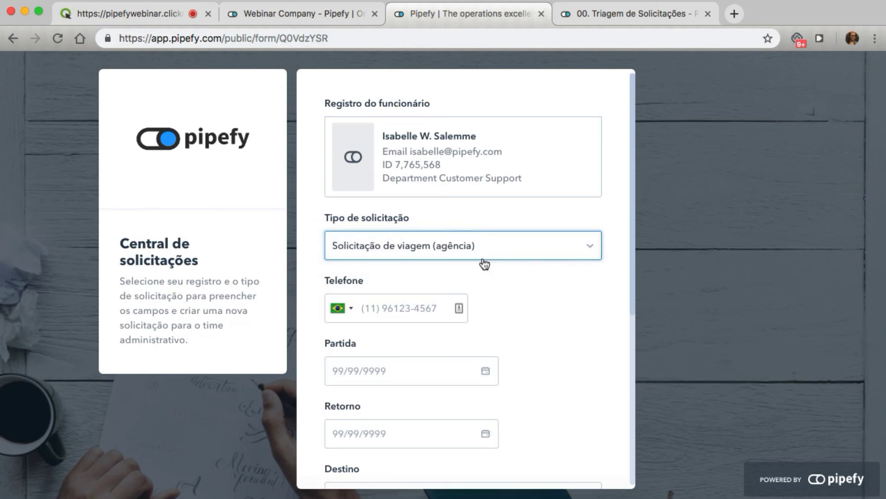
scroll(561, 294, down, 1)
scroll(562, 295, down, 3)
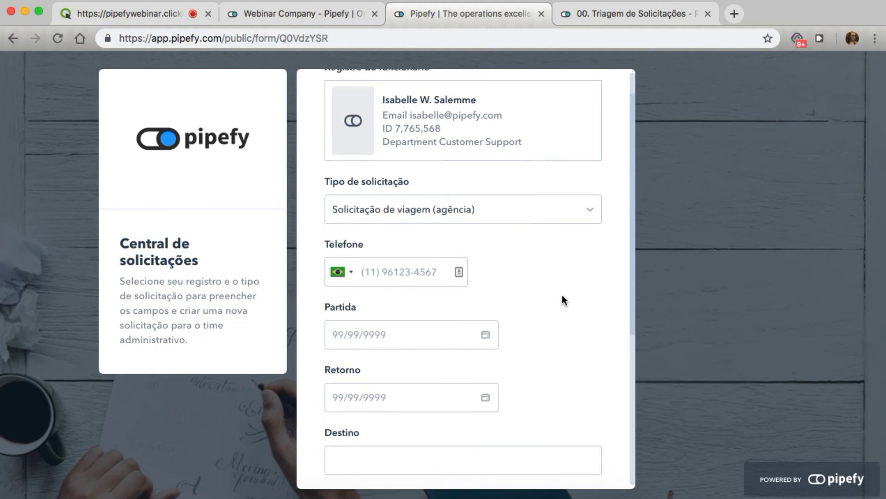
scroll(562, 300, down, 10)
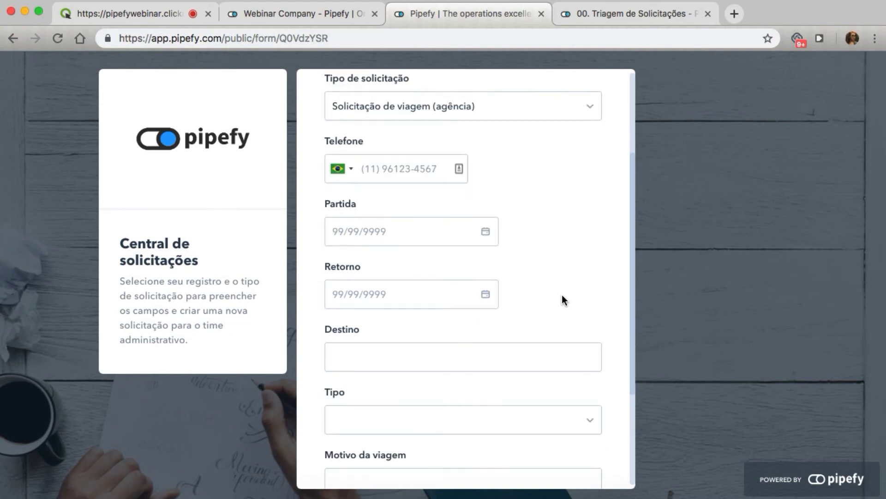
scroll(562, 299, up, 13)
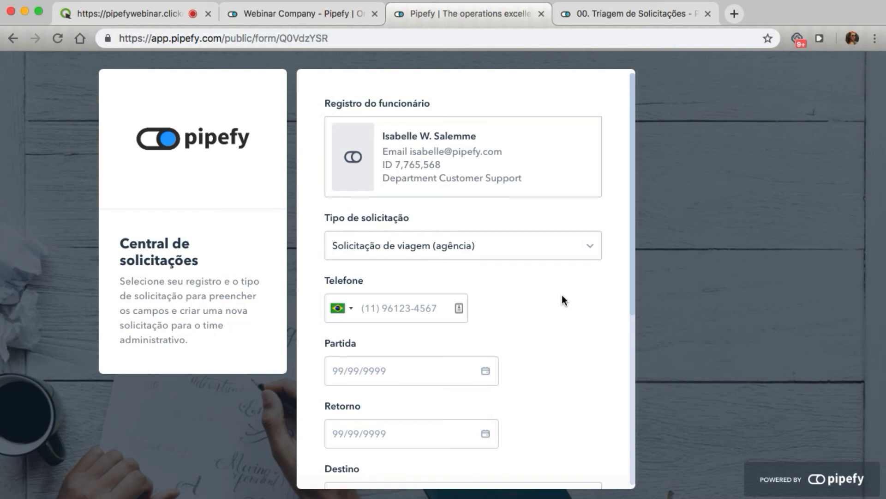
Step: Set Tipo de solicitação to Pedido de compras, enter "Novo mouse sem fio" with Preço 90.00, and submit the request
click(564, 239)
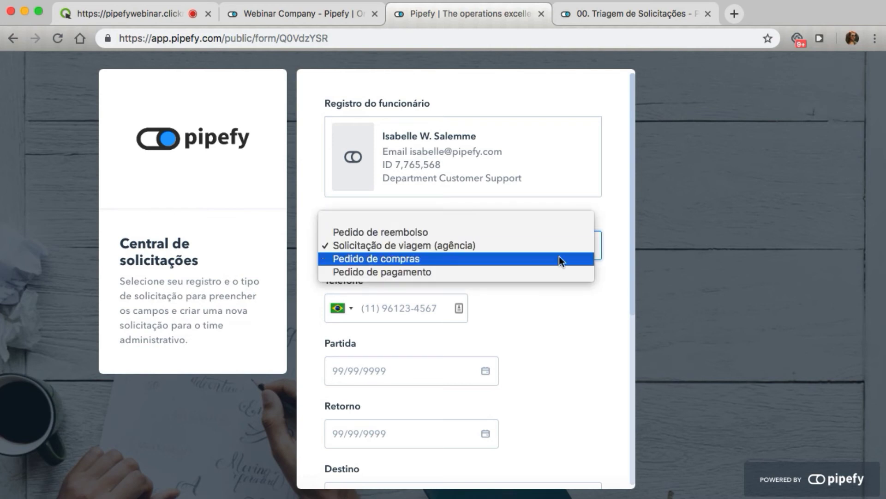
click(562, 272)
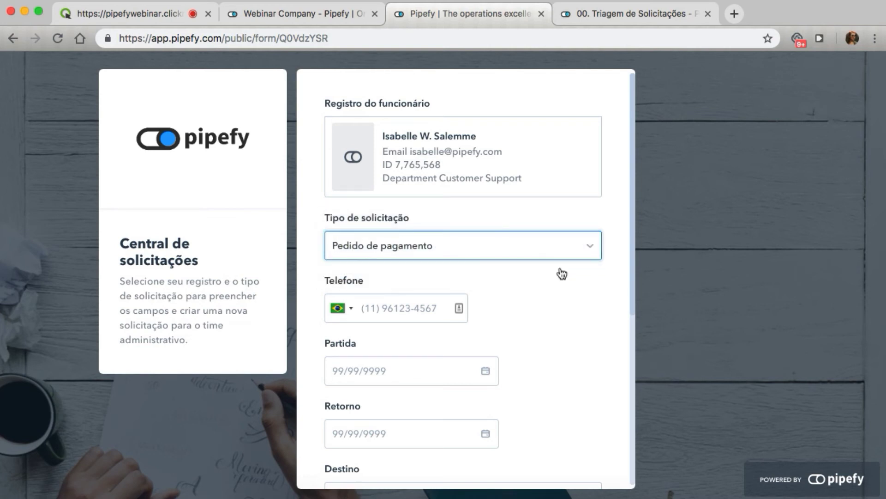
click(546, 245)
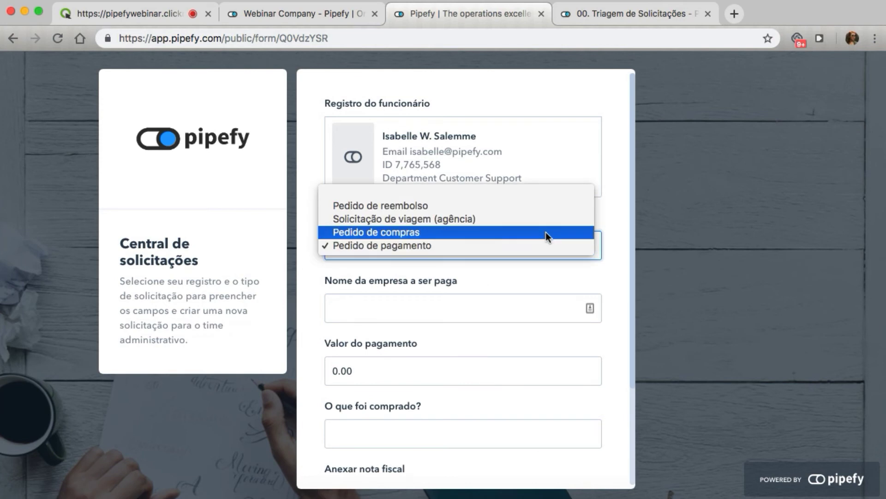
click(546, 233)
click(429, 314)
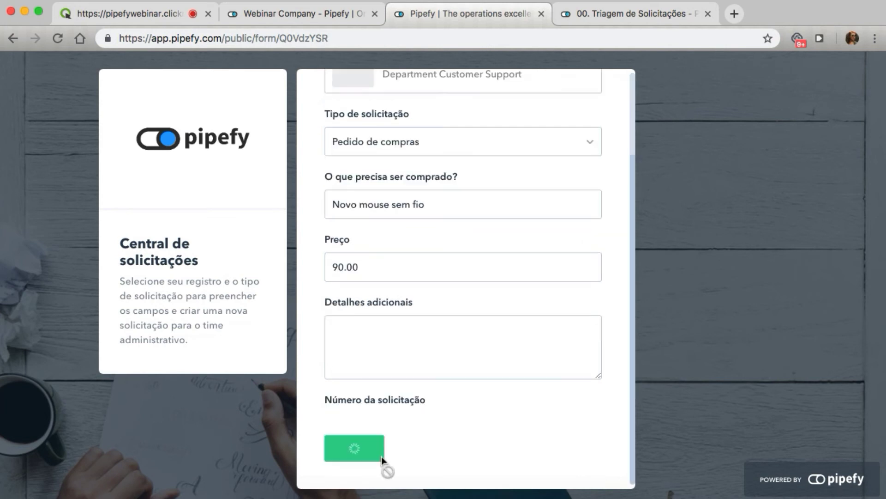
click(381, 456)
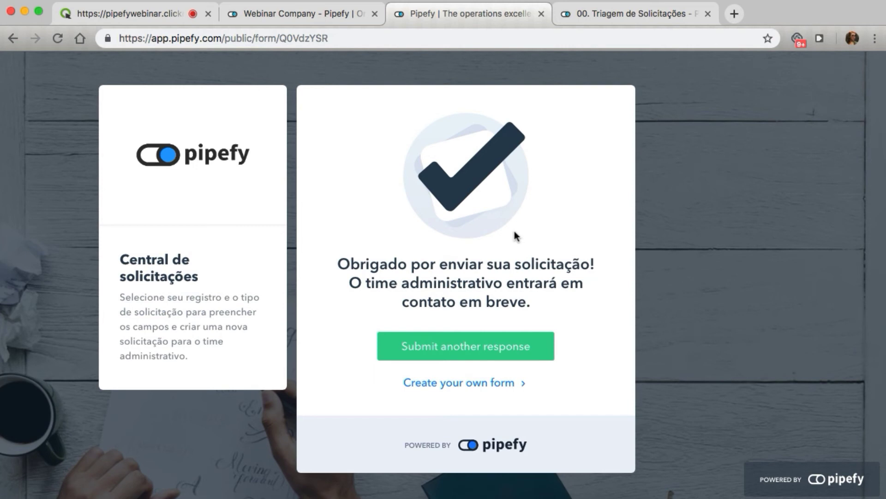
Step: Close the public form and open the start form's field conditionals in the 00. Triagem de Solicitações pipe
click(541, 14)
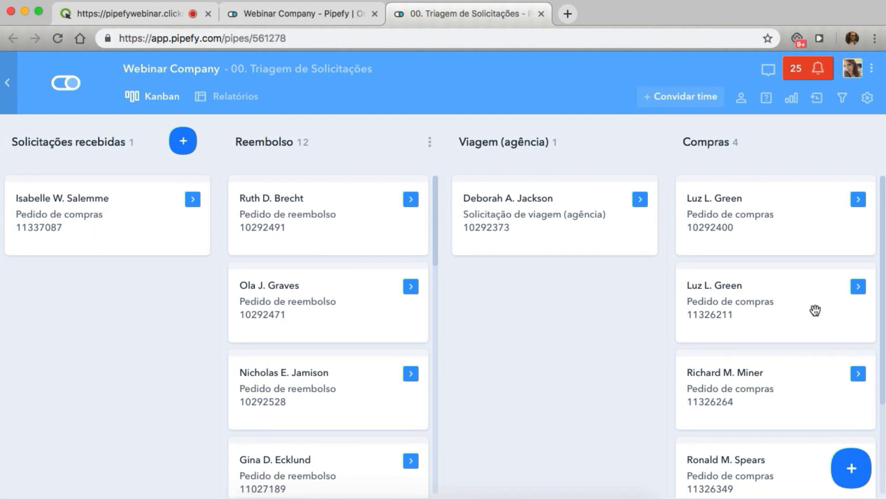
click(854, 467)
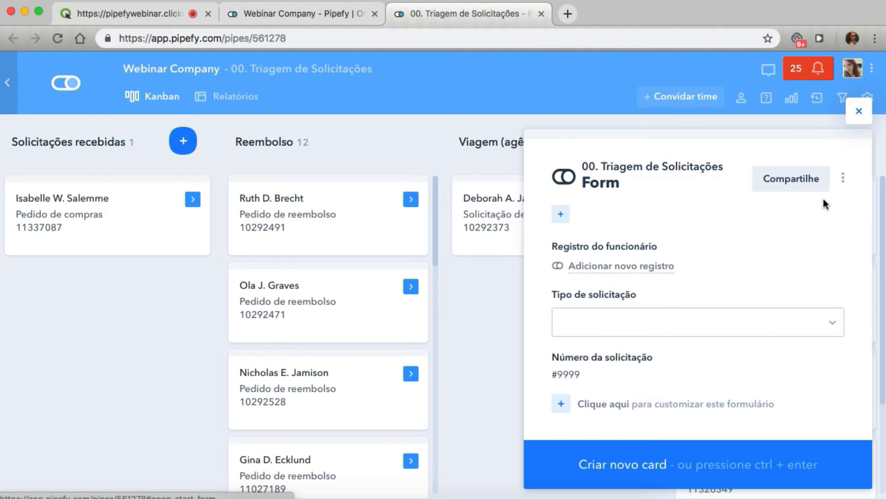
click(844, 185)
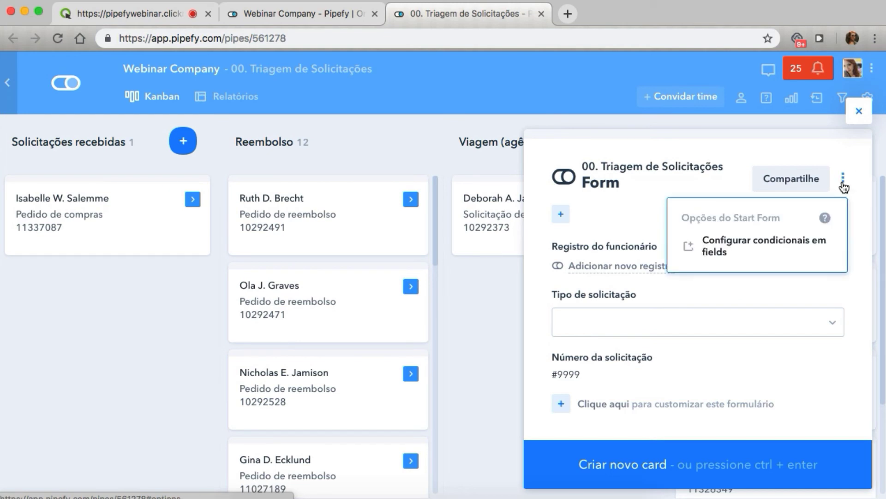
click(757, 255)
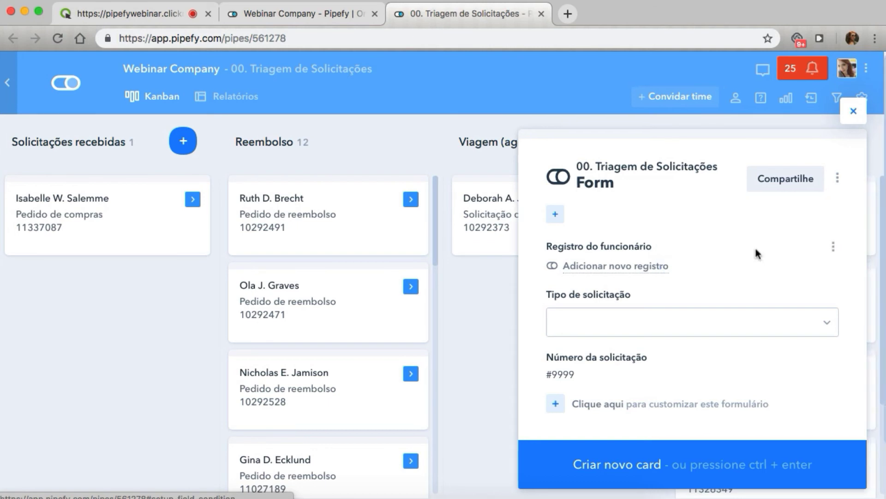
scroll(477, 207, down, 1)
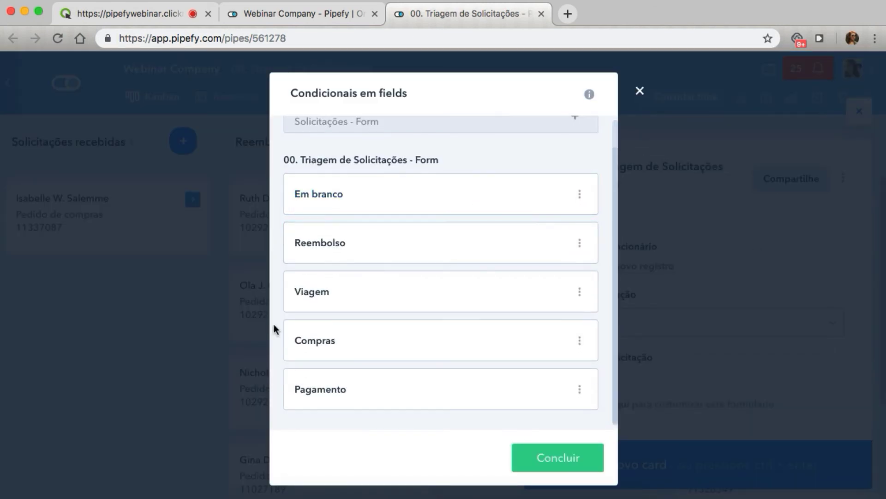
Step: Open the "Em branco" conditional and examine its scenario name, condition and Esconder actions
click(299, 202)
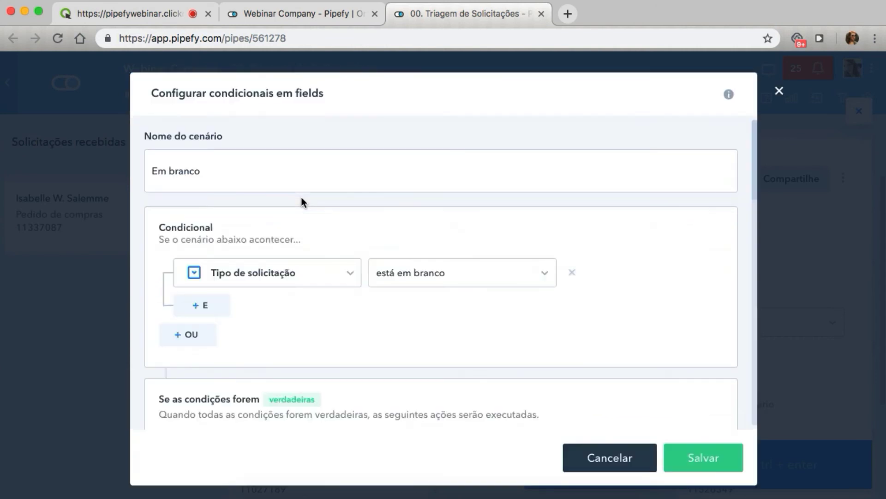
drag(212, 174, 154, 170)
click(243, 224)
scroll(437, 249, down, 5)
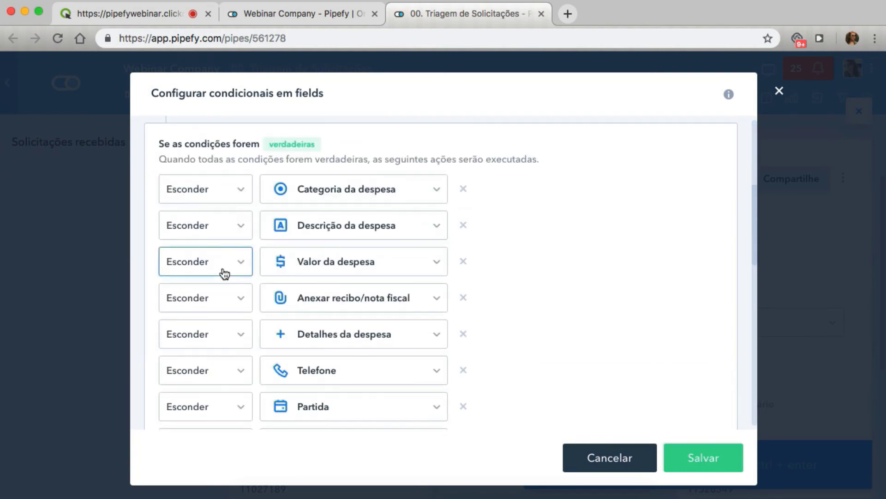
scroll(223, 272, down, 5)
scroll(223, 273, down, 5)
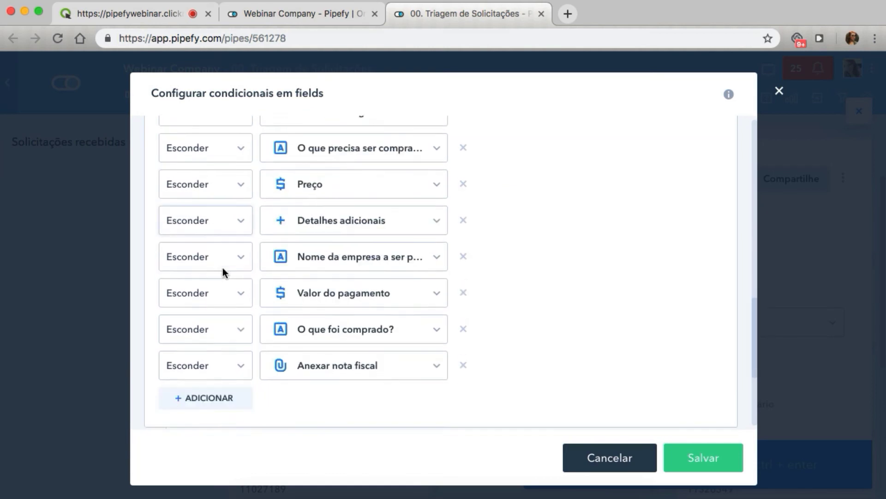
scroll(224, 273, up, 15)
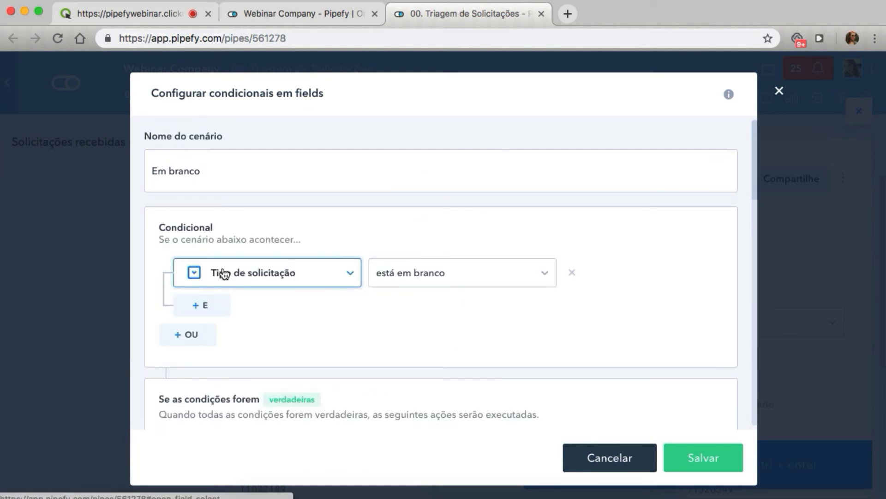
click(271, 164)
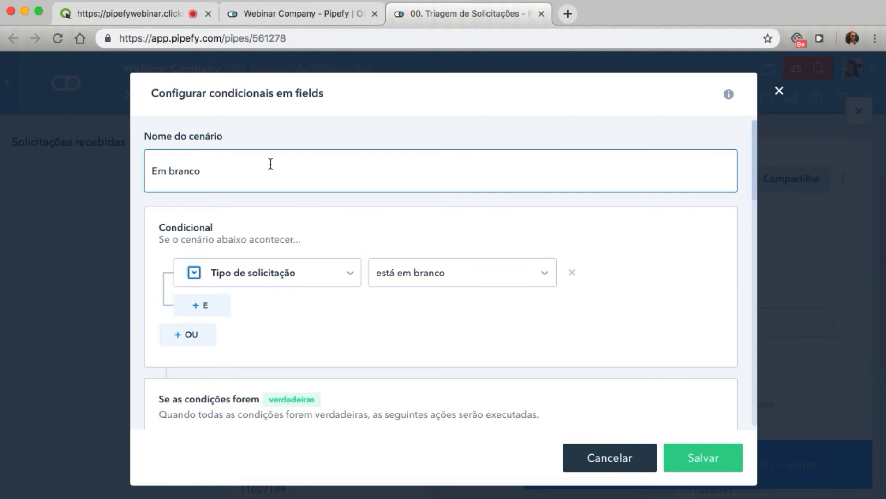
click(202, 235)
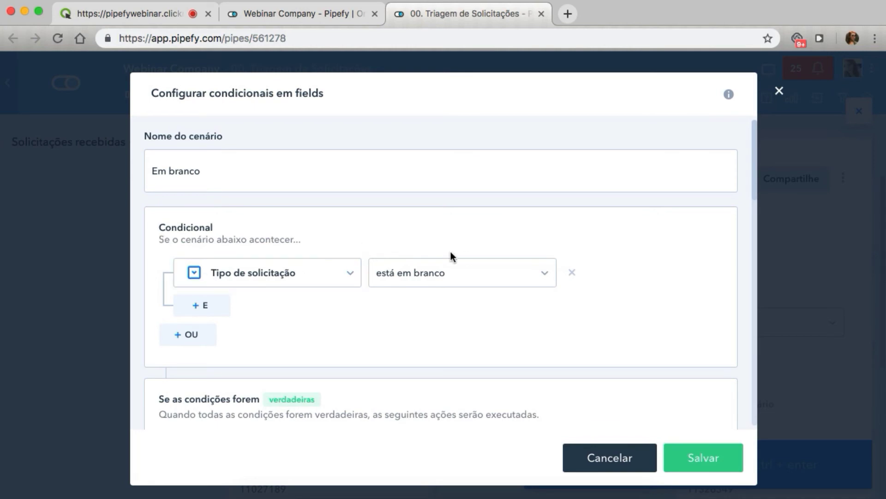
Step: Add an E condition to the Em branco scenario requiring Department from Registro do funcionário with the operator está em branco
click(198, 305)
click(198, 346)
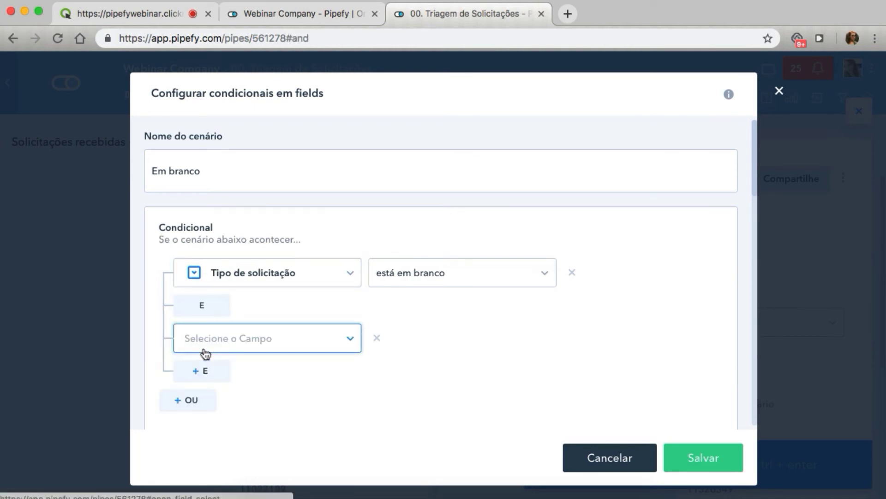
click(204, 350)
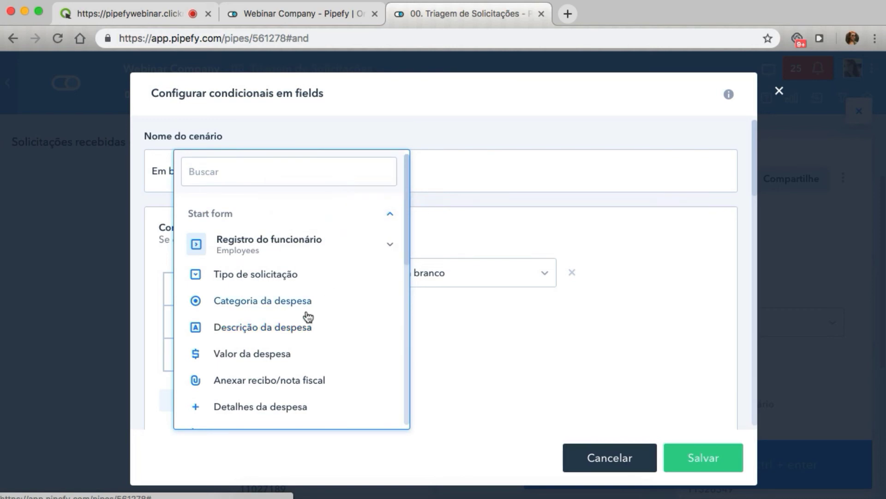
scroll(306, 312, down, 1)
scroll(296, 276, up, 1)
click(284, 249)
click(256, 369)
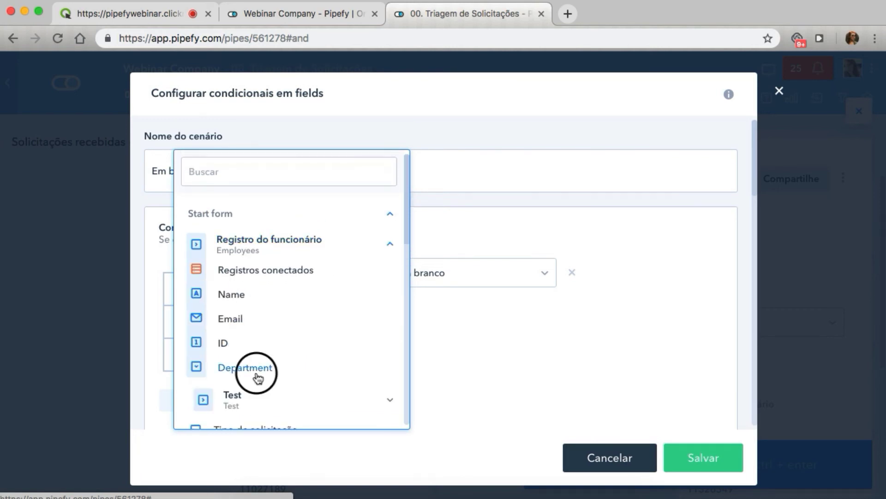
click(372, 337)
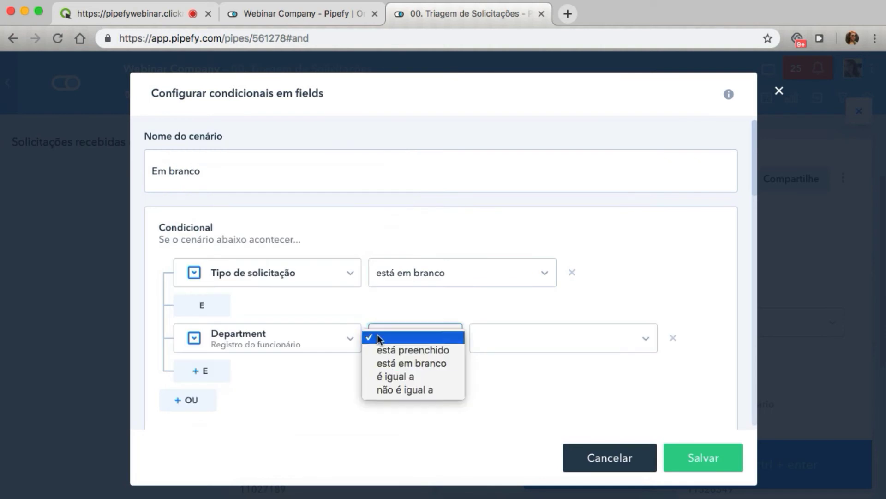
click(397, 362)
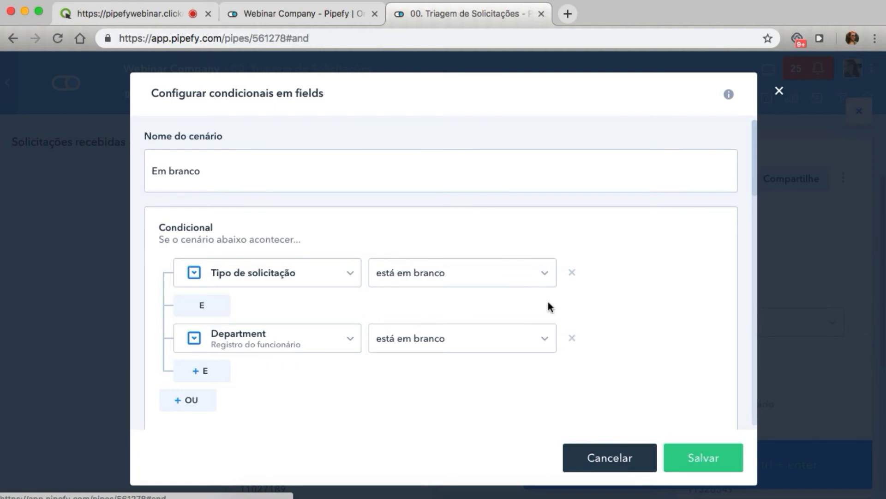
Step: Remove the added Department condition and leave the Em branco scenario without saving
click(572, 337)
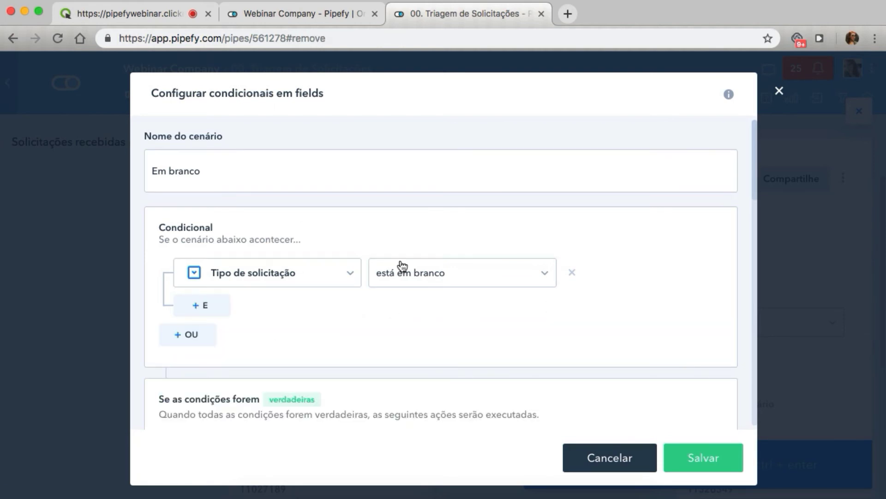
scroll(393, 270, down, 5)
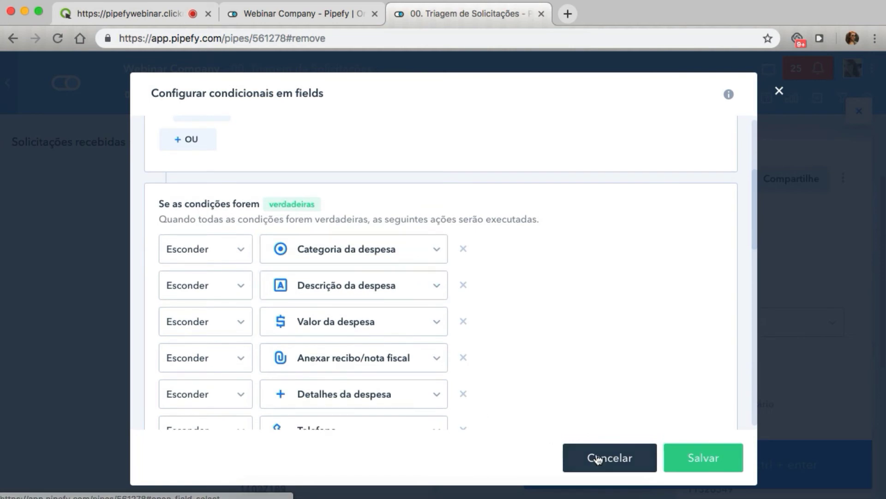
click(598, 459)
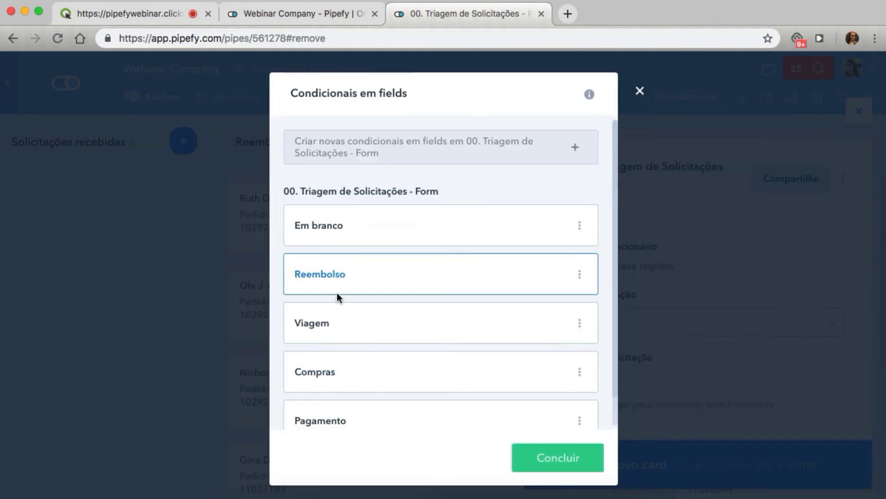
Step: Open the Compras conditional and check the comparison operators available for Tipo de solicitação
click(321, 377)
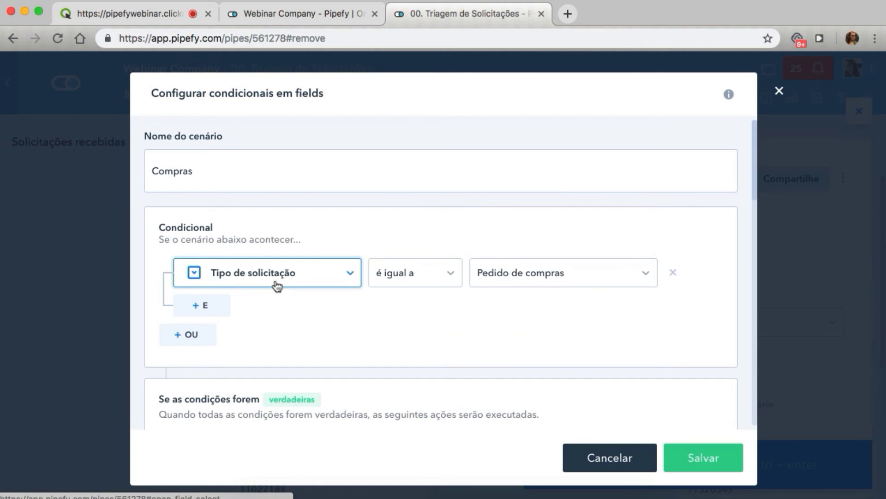
click(434, 274)
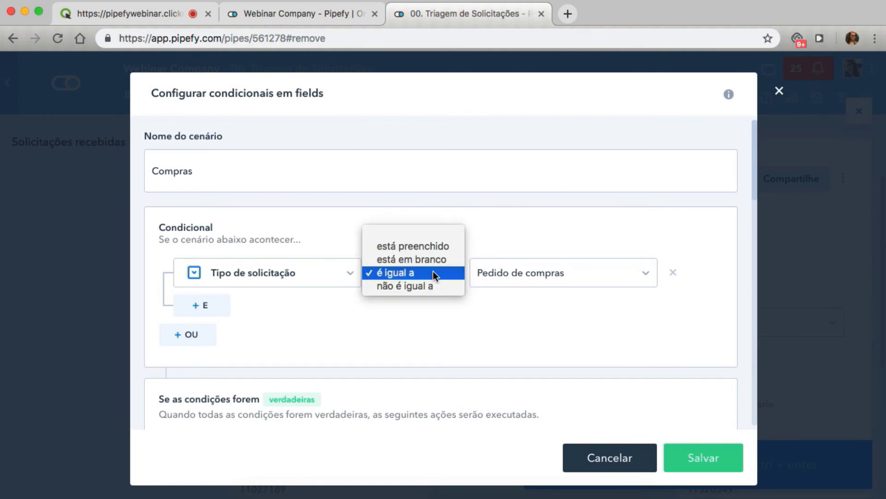
click(433, 316)
Step: Examine the Compras scenario's Esconder and Exibir actions for true conditions and its section for false conditions
scroll(434, 317, down, 5)
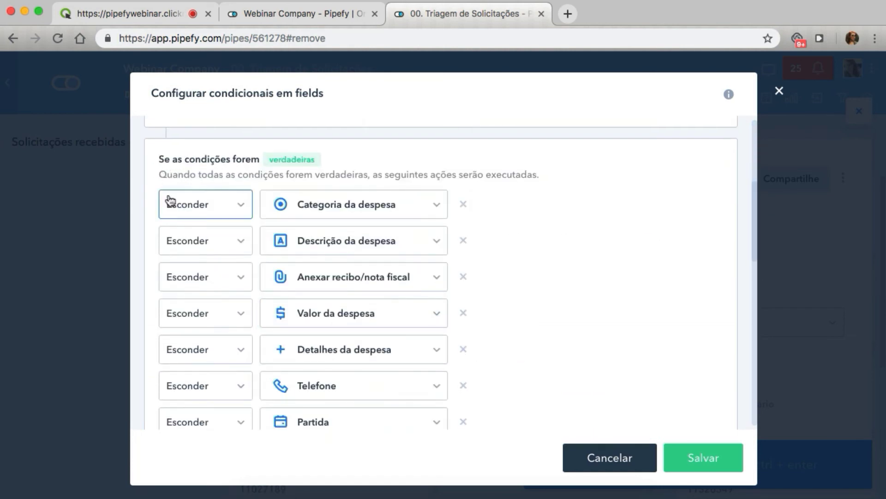
scroll(175, 326, down, 5)
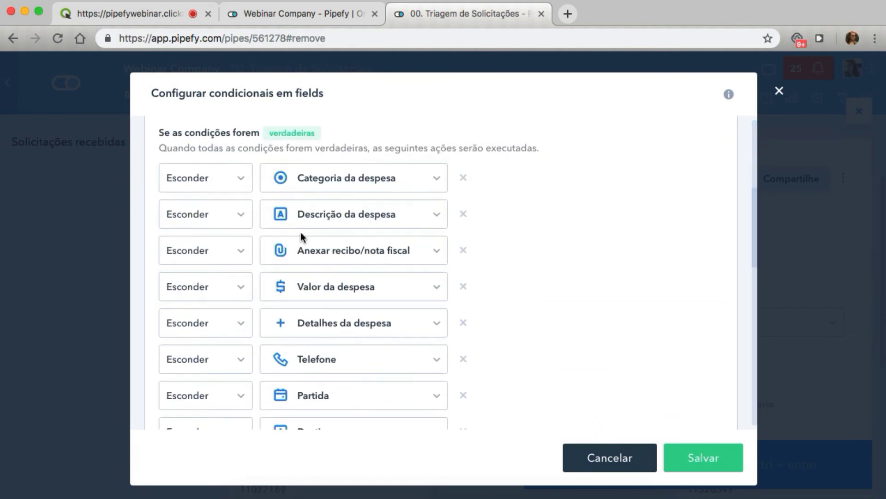
scroll(302, 238, down, 6)
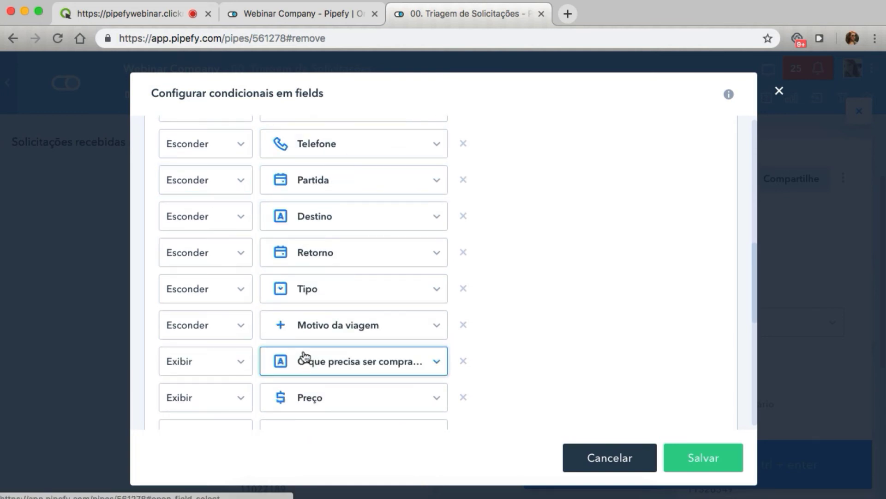
scroll(305, 359, down, 7)
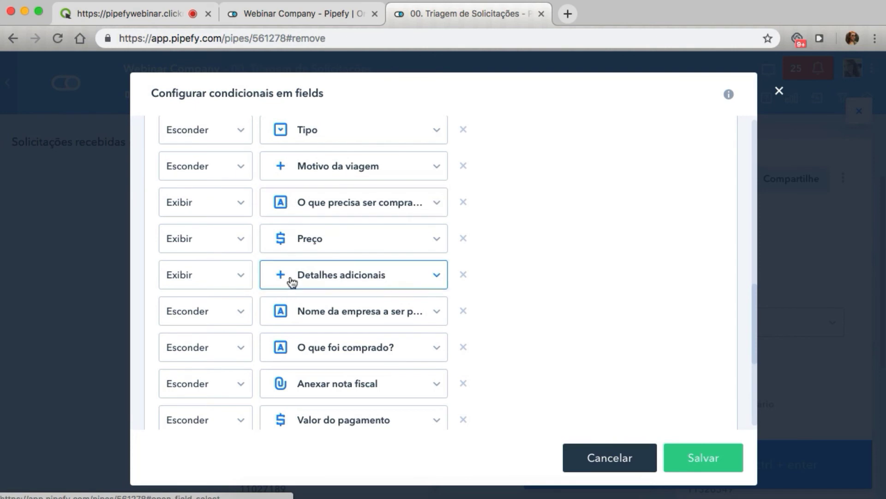
scroll(293, 273, up, 15)
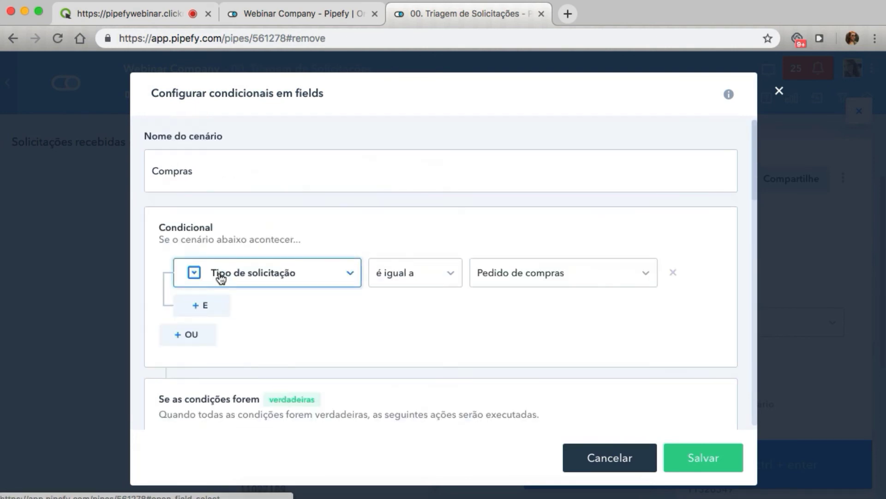
scroll(308, 328, down, 1)
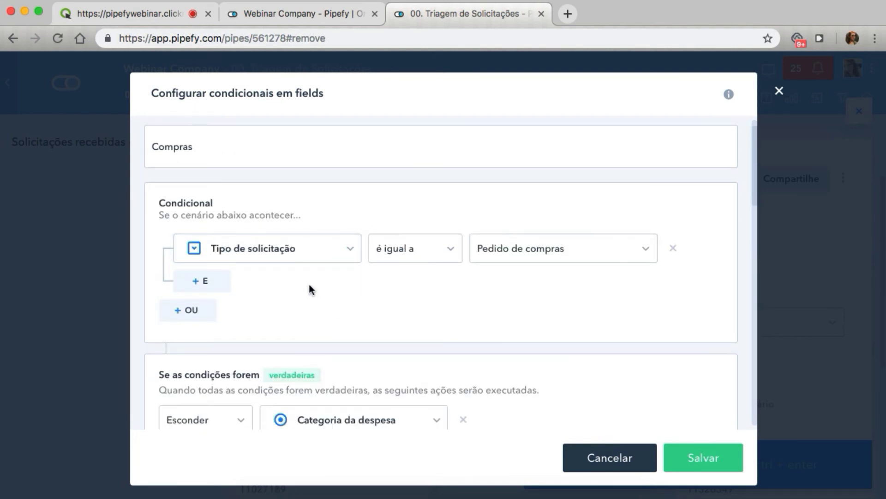
scroll(309, 283, down, 10)
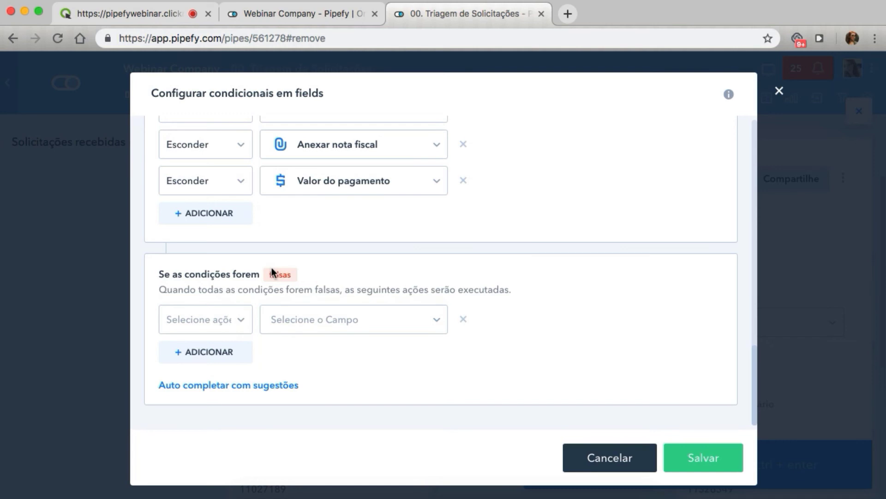
scroll(271, 268, up, 15)
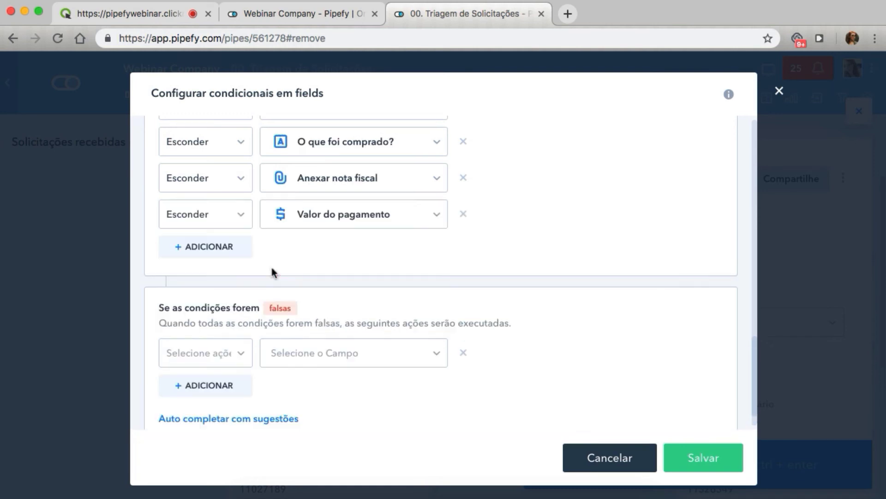
scroll(362, 271, down, 3)
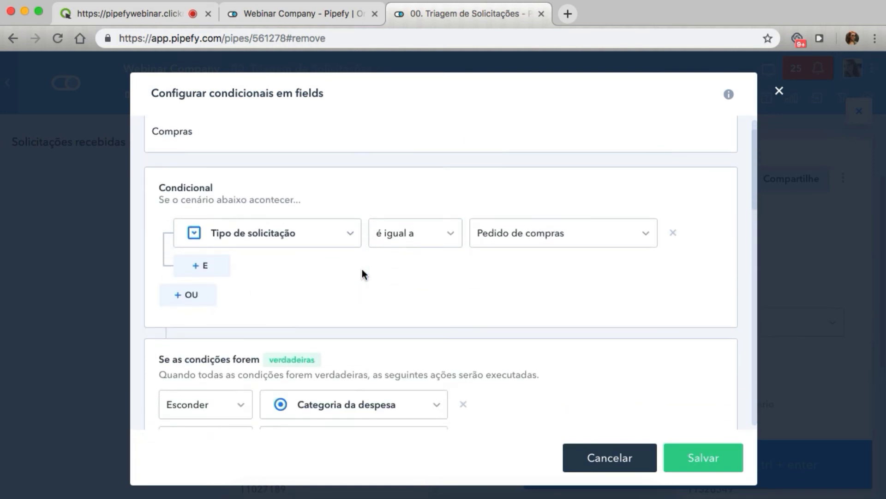
Step: Review the action types and selectable fields for the Categoria da despesa action, and close the field conditionals without saving
click(233, 372)
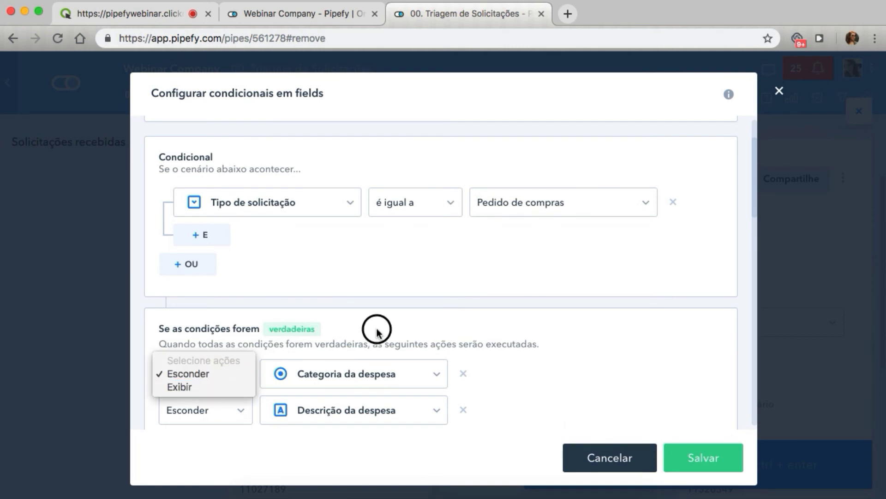
click(421, 368)
click(421, 369)
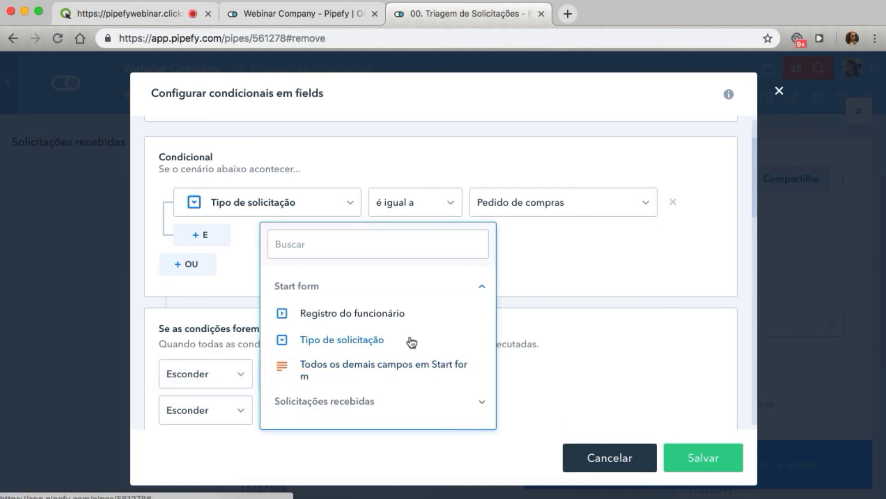
click(375, 406)
click(552, 329)
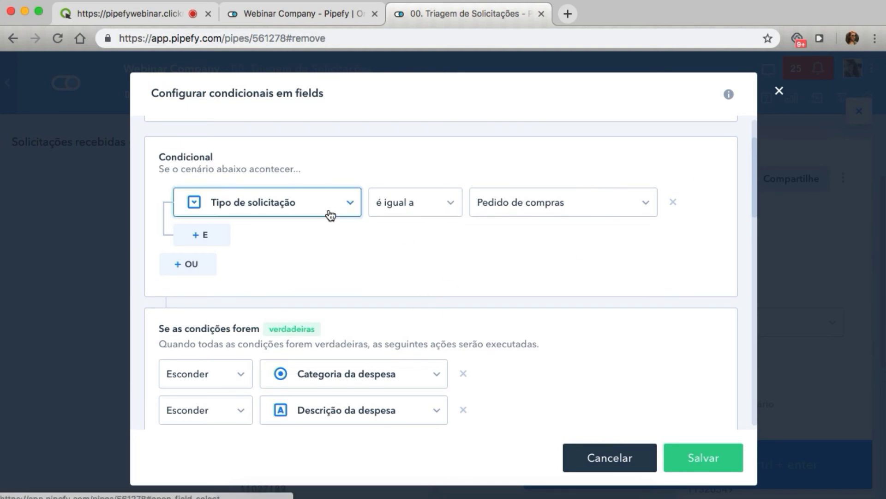
click(629, 468)
click(636, 89)
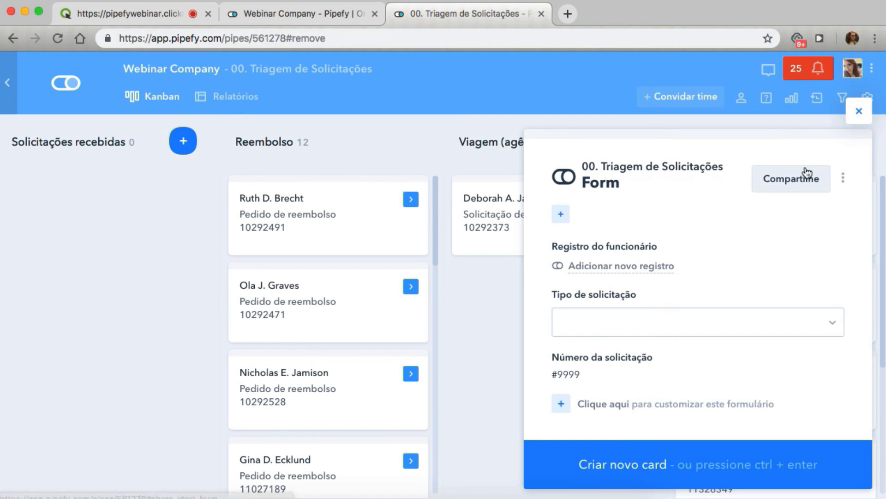
Step: Open the start form's sharing options and view its public link and embed code
click(783, 181)
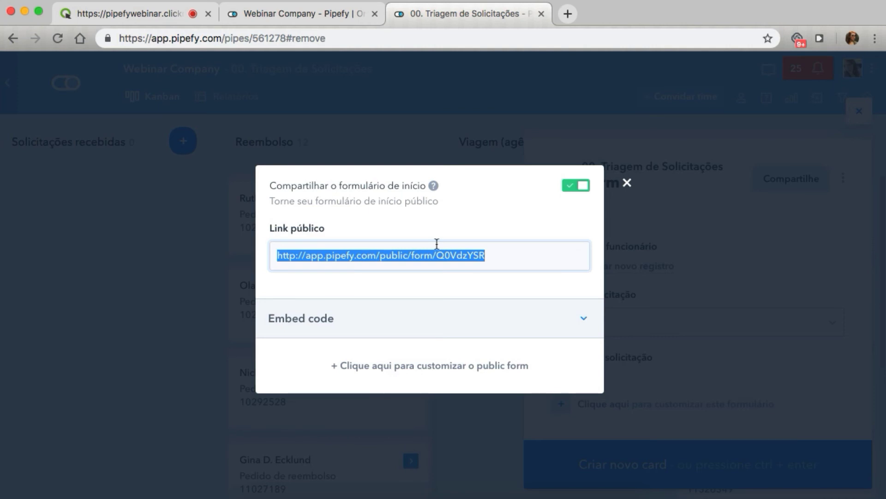
click(289, 335)
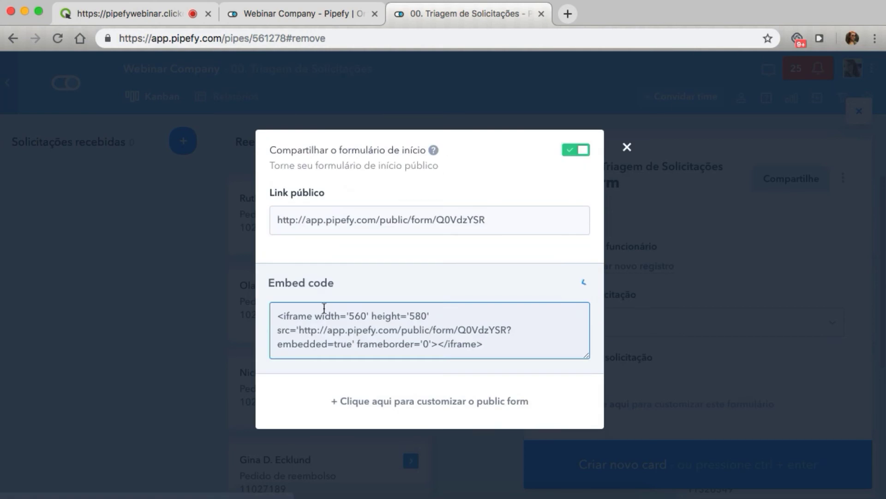
click(255, 308)
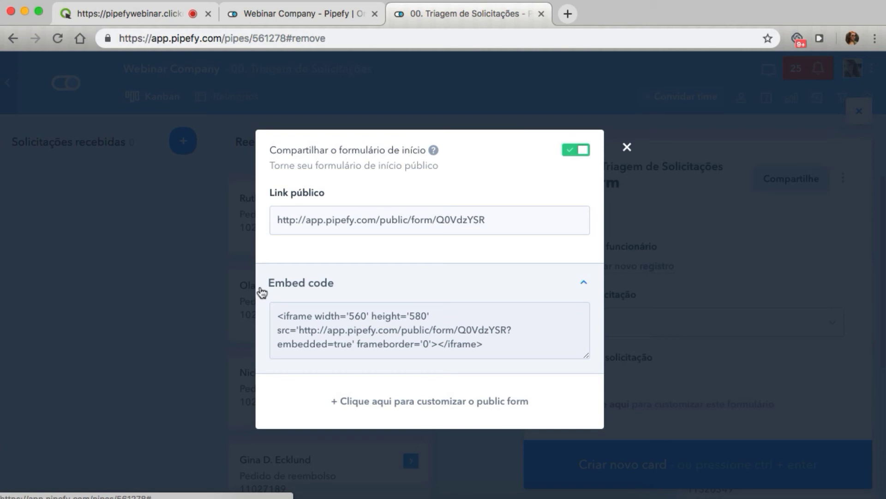
click(364, 310)
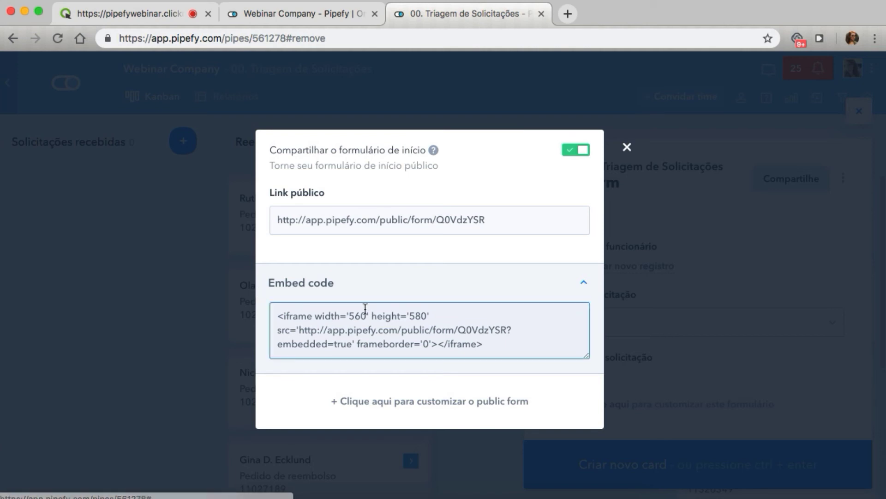
click(418, 274)
click(445, 317)
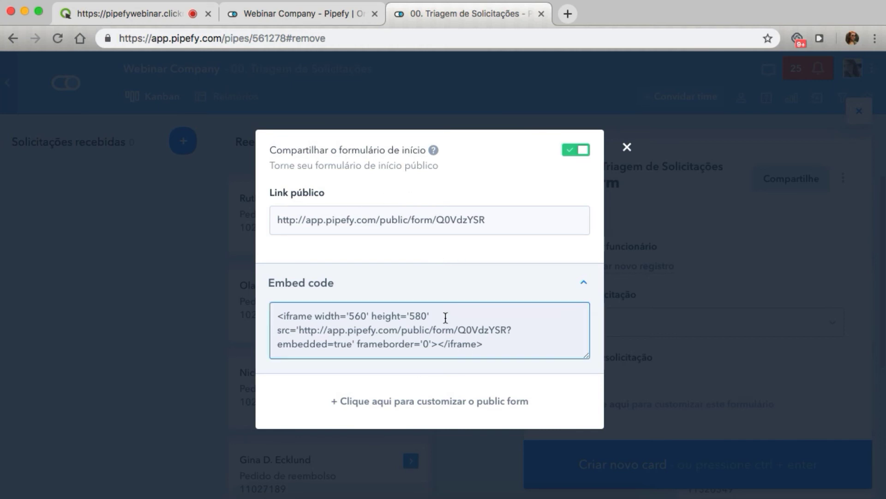
Step: Open the public form customization and examine all the fields in the Central de solicitações preview
click(403, 402)
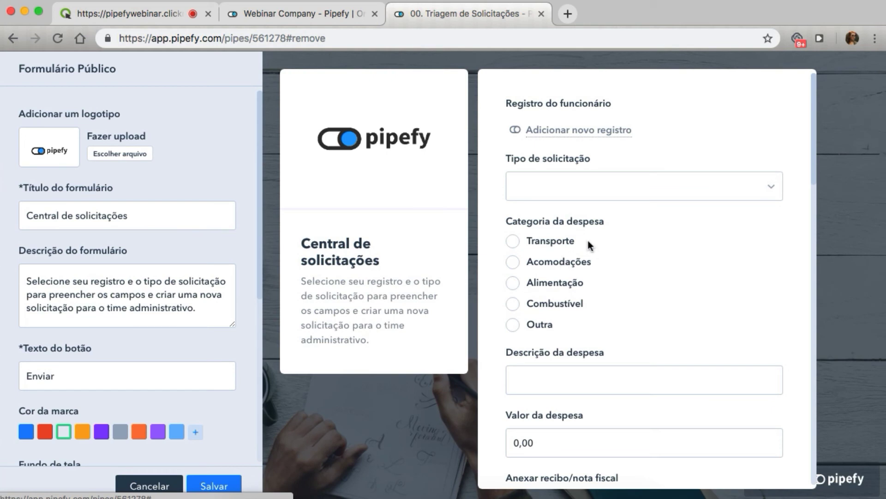
scroll(601, 258, down, 10)
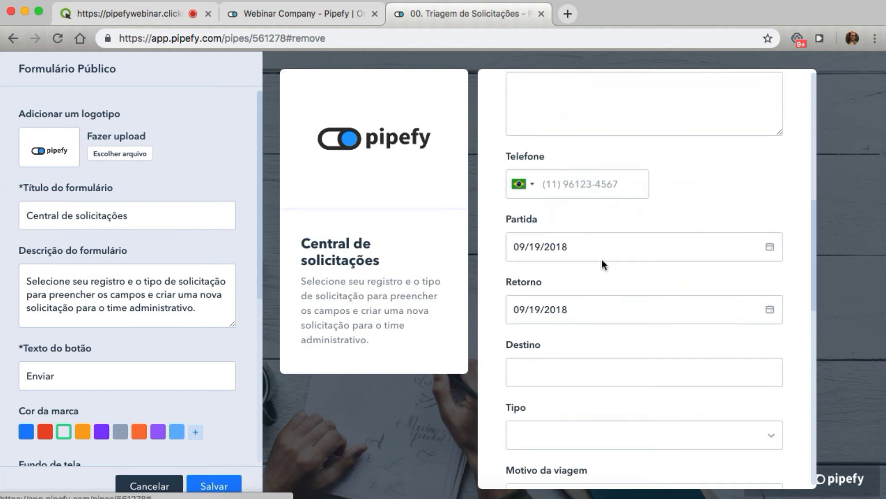
scroll(602, 259, down, 5)
scroll(601, 258, up, 15)
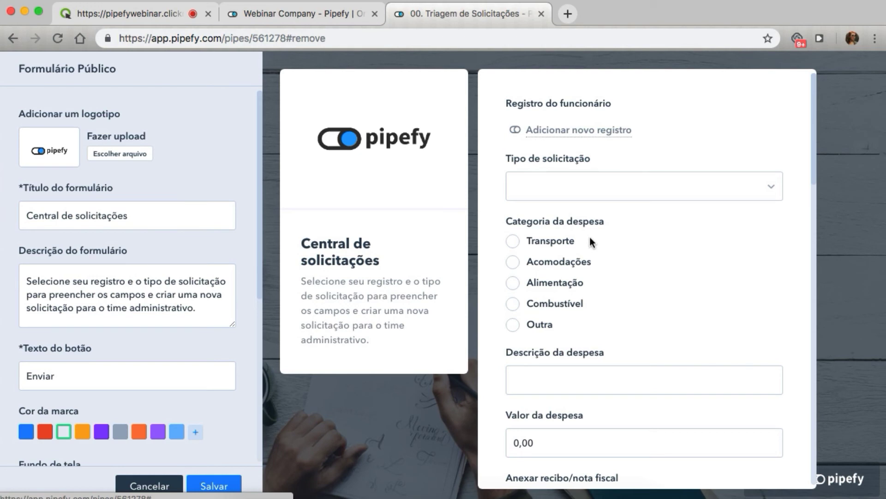
scroll(584, 245, down, 10)
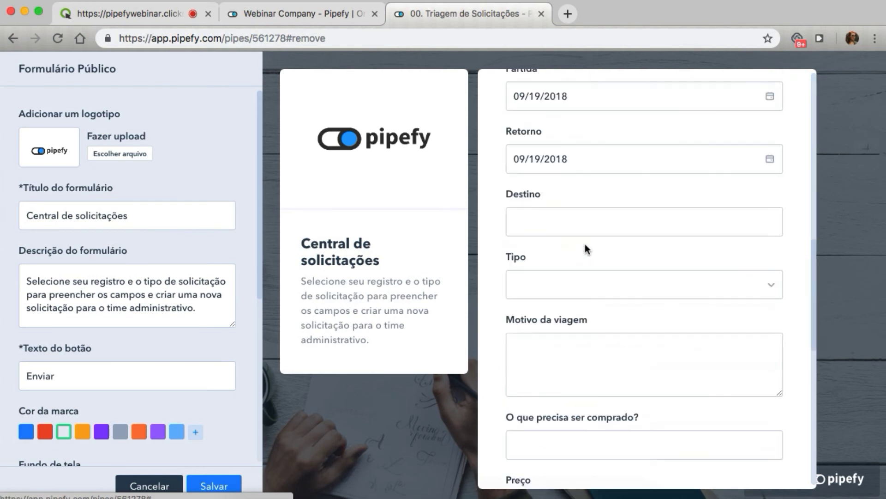
scroll(586, 249, down, 5)
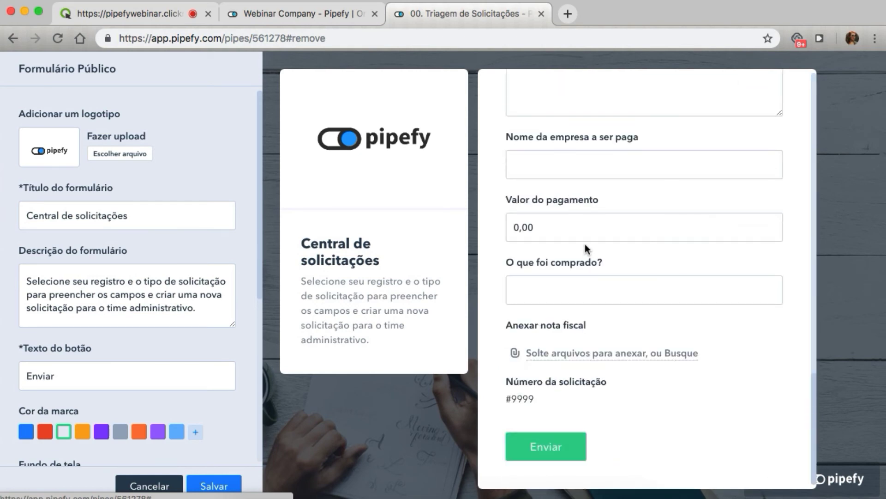
scroll(585, 249, up, 15)
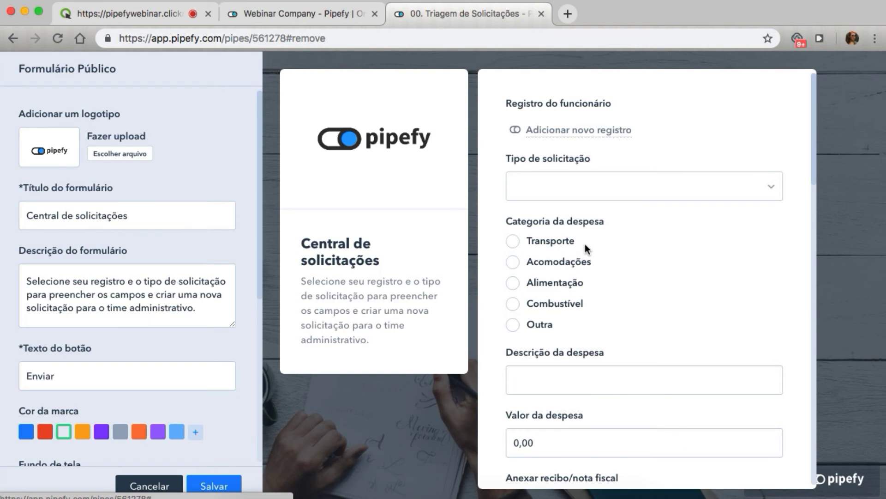
scroll(586, 245, down, 10)
scroll(585, 249, down, 5)
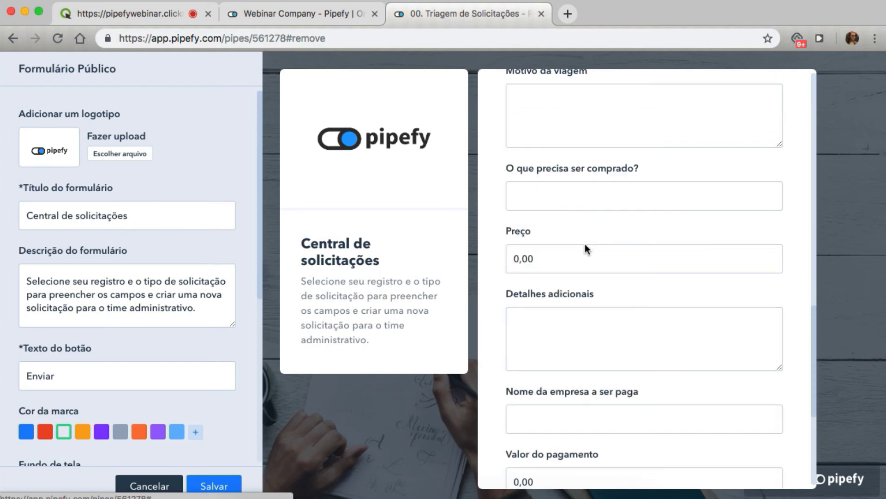
Step: Review the remaining fields in the form preview and the public form's settings for title, button text, brand color, background, confirmation message and display options
scroll(585, 249, down, 5)
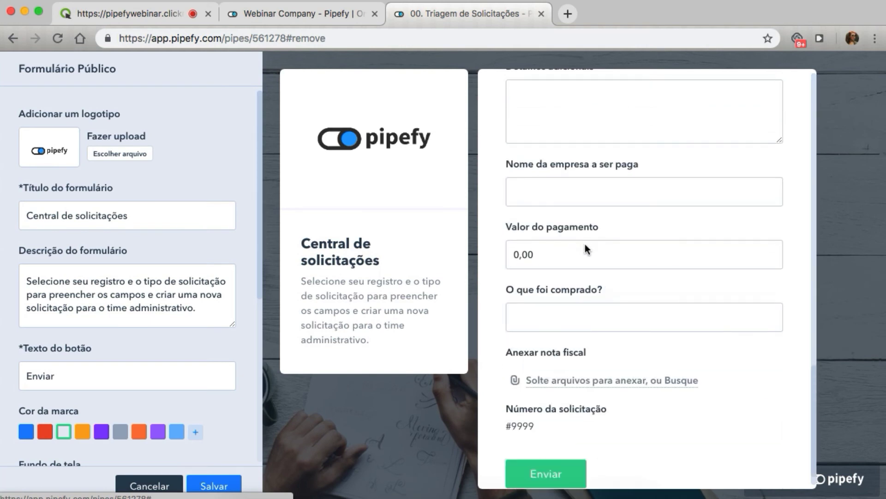
scroll(585, 249, down, 1)
scroll(585, 249, up, 10)
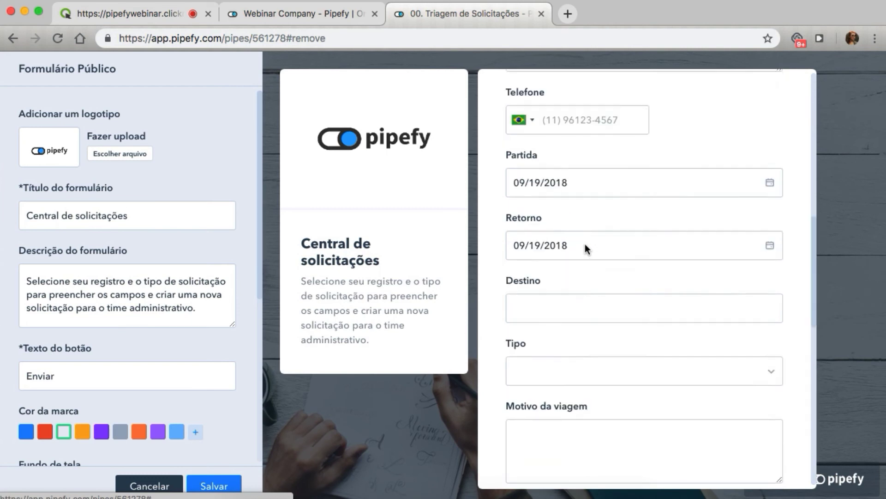
scroll(585, 245, up, 10)
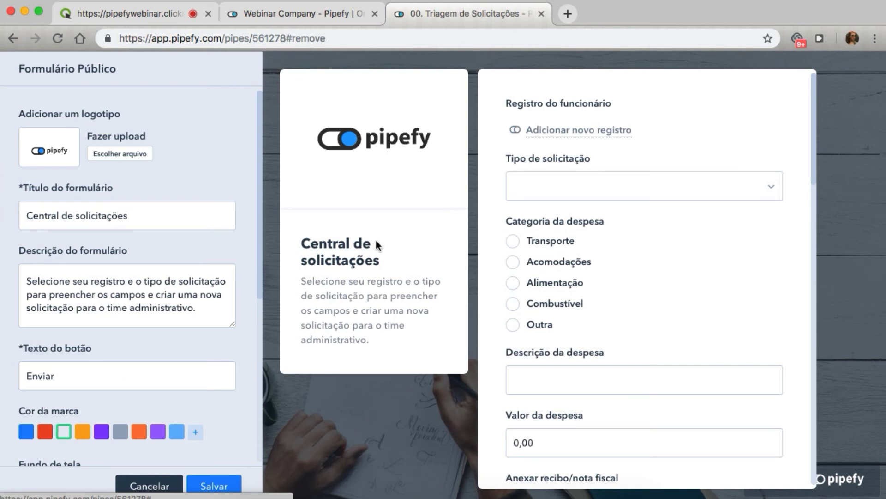
scroll(571, 268, down, 15)
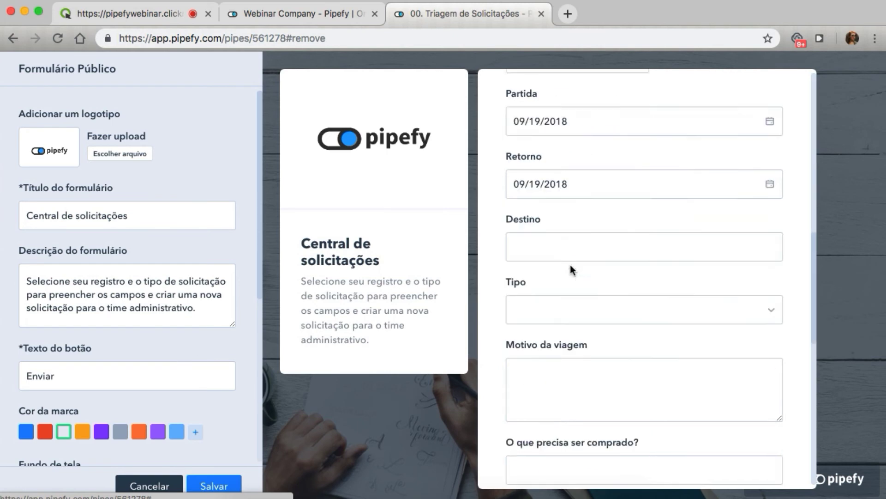
scroll(215, 334, down, 3)
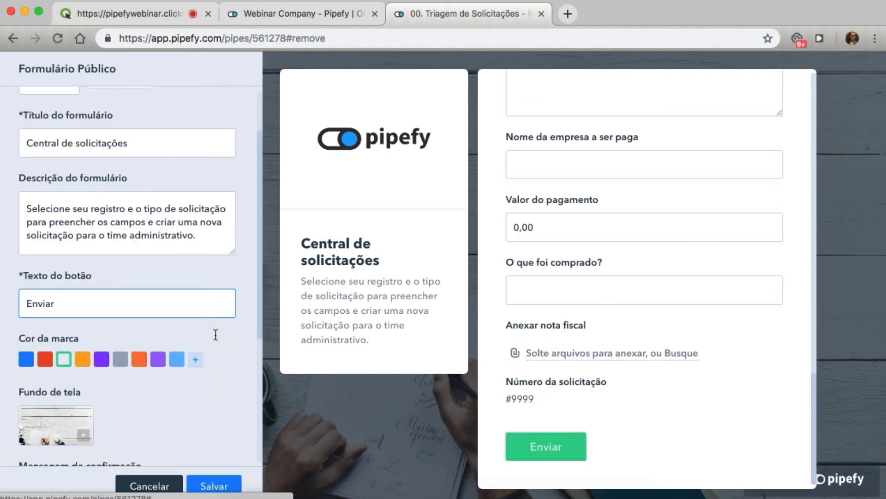
scroll(214, 334, down, 1)
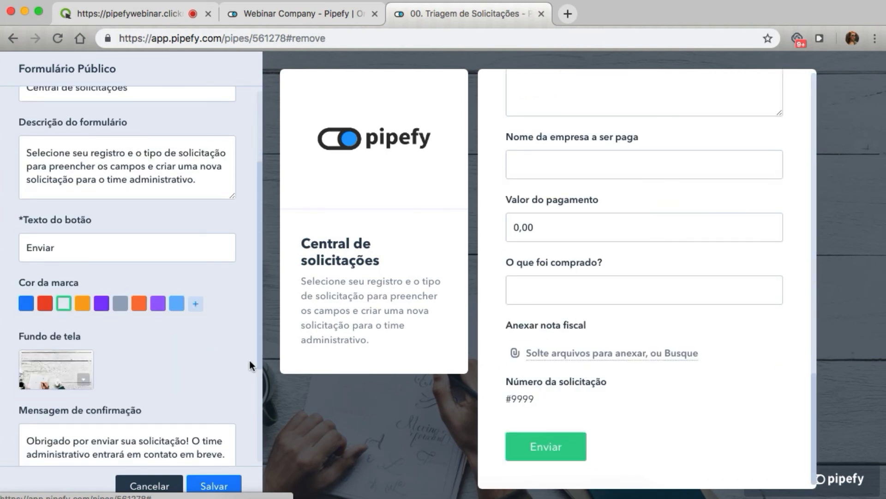
scroll(204, 346, down, 2)
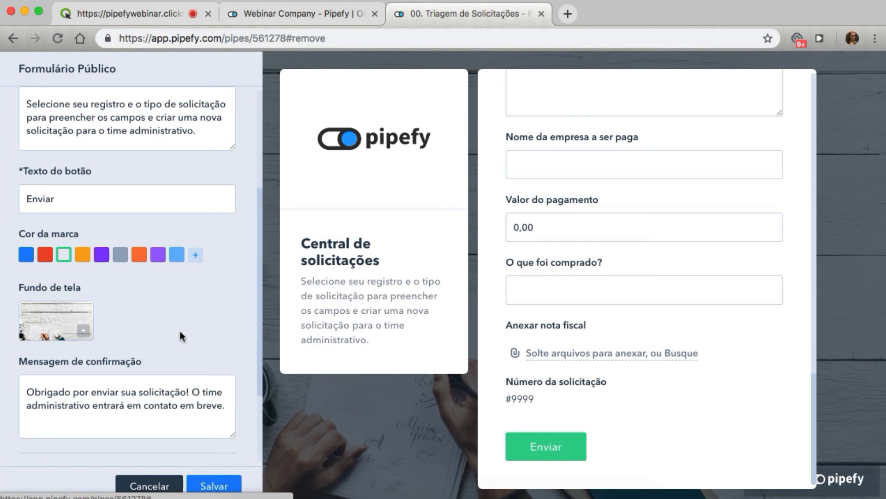
scroll(180, 331, down, 5)
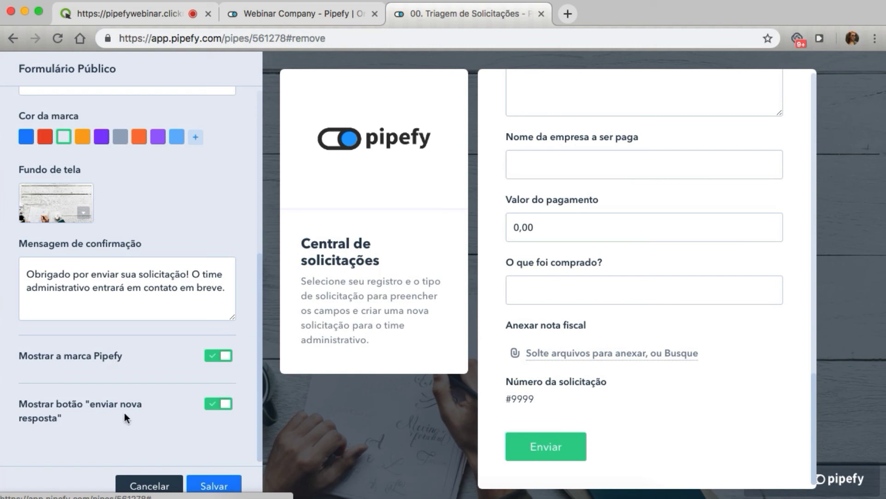
Step: Disable the "enviar nova resposta" button, save the public form customization, and close the sharing options and the Triagem de Solicitações tab
click(214, 403)
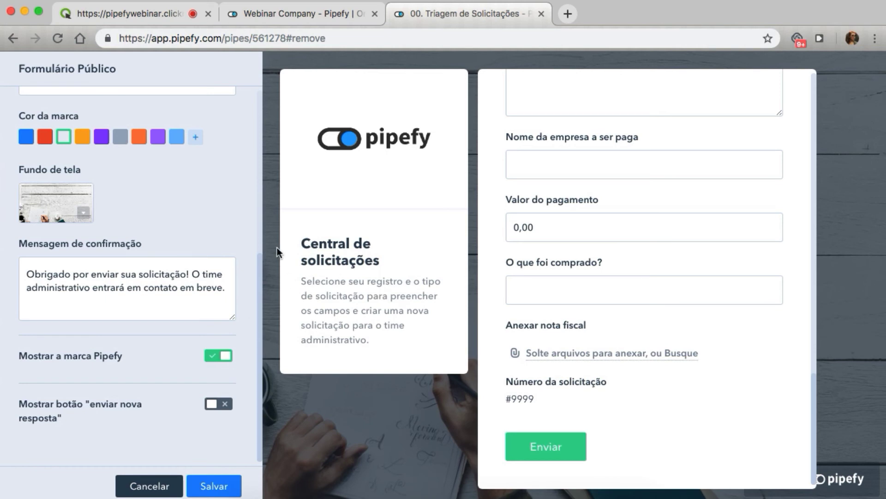
click(213, 485)
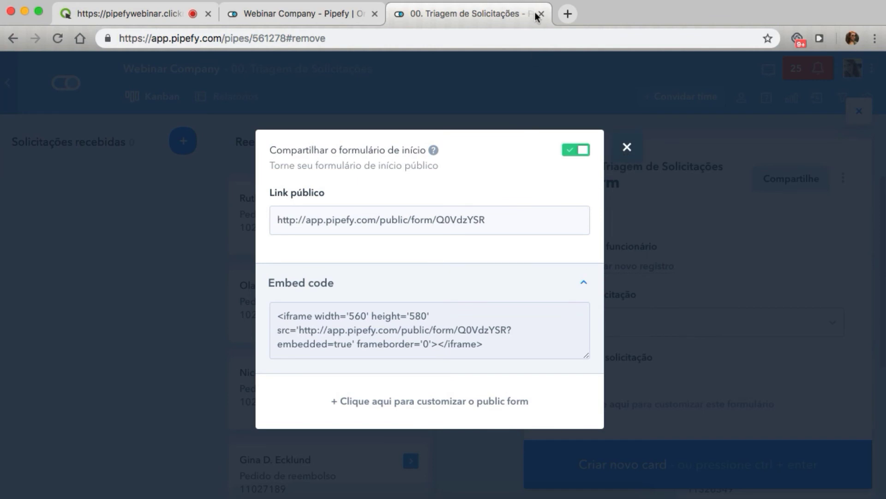
click(627, 147)
click(541, 13)
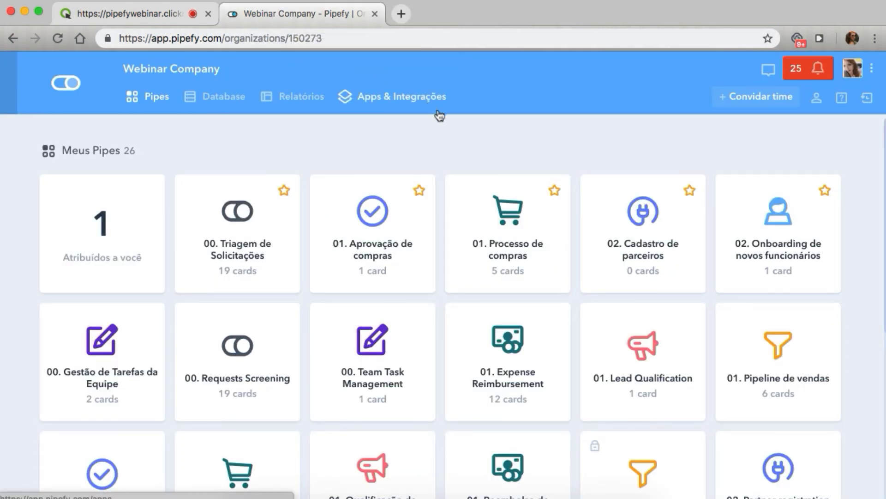
Step: Open the 01. Processo de compras pipe in a new tab and move the Novo macbook pro 15' card from Cotação to Aprovação
click(488, 217)
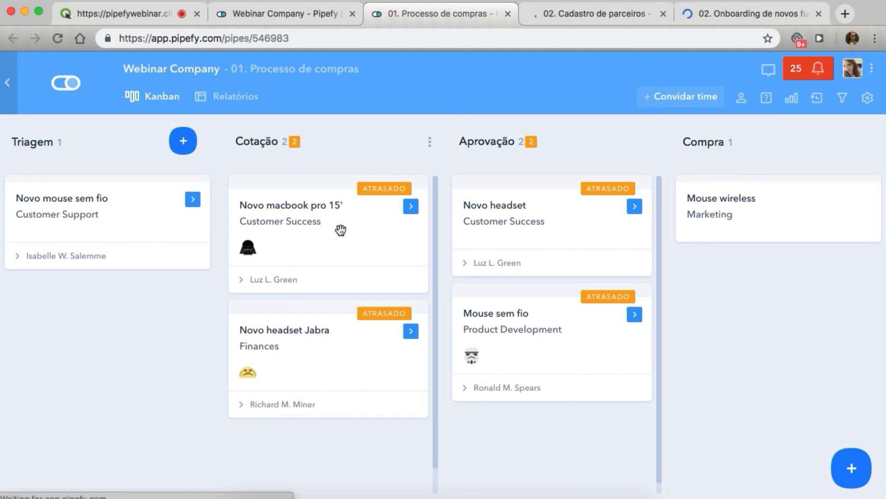
click(341, 230)
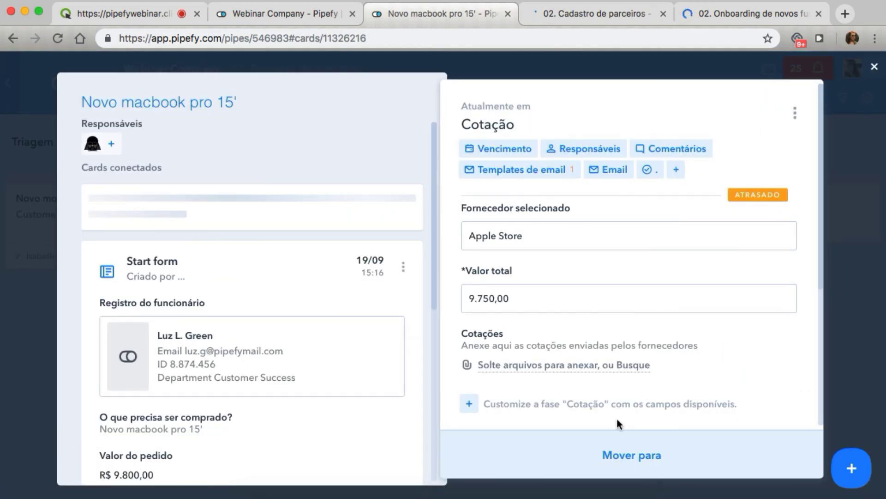
click(607, 455)
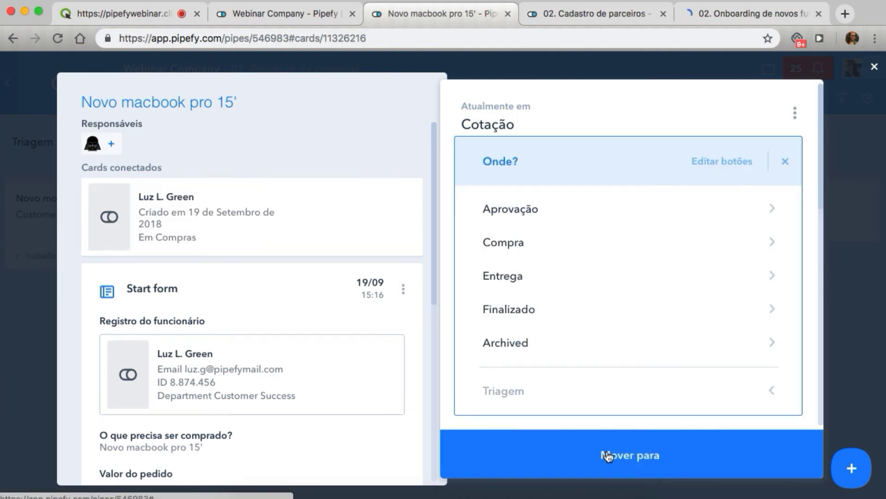
click(528, 224)
Step: Move the Novo headset Jabra card from Cotação to Aprovação, filling in its required Valor total with 180,00
drag(334, 235, 559, 424)
click(355, 240)
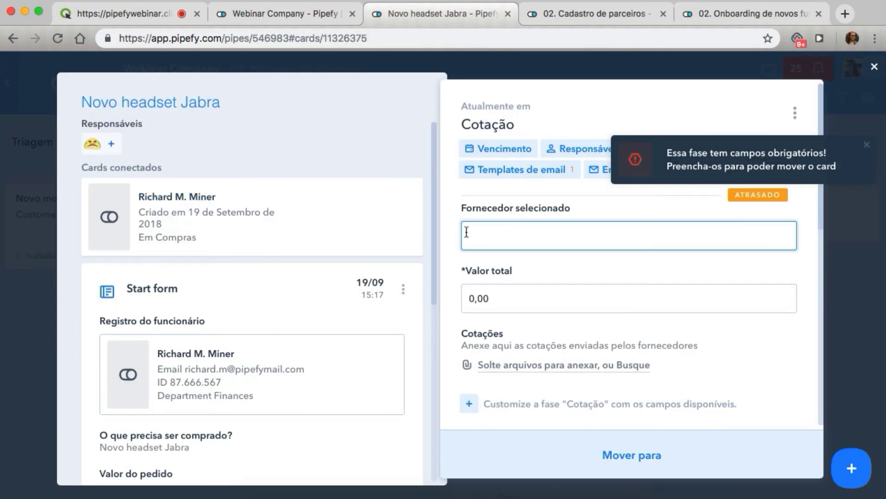
click(505, 299)
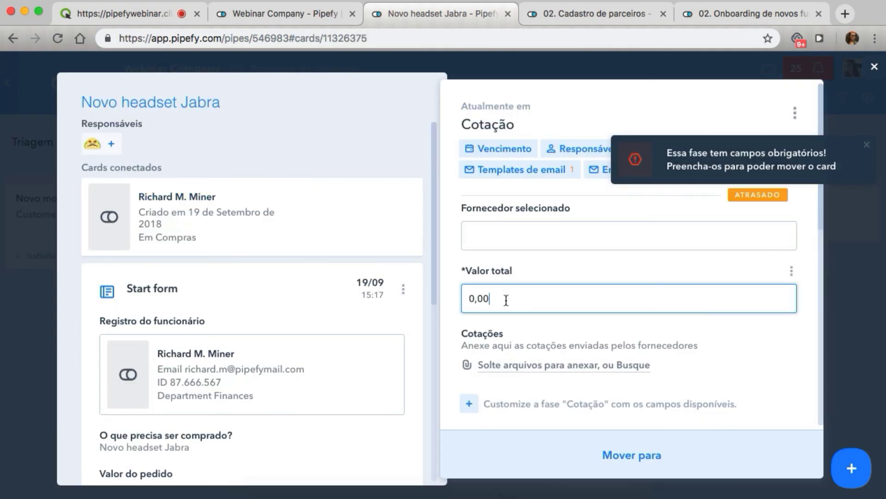
text(180,00)
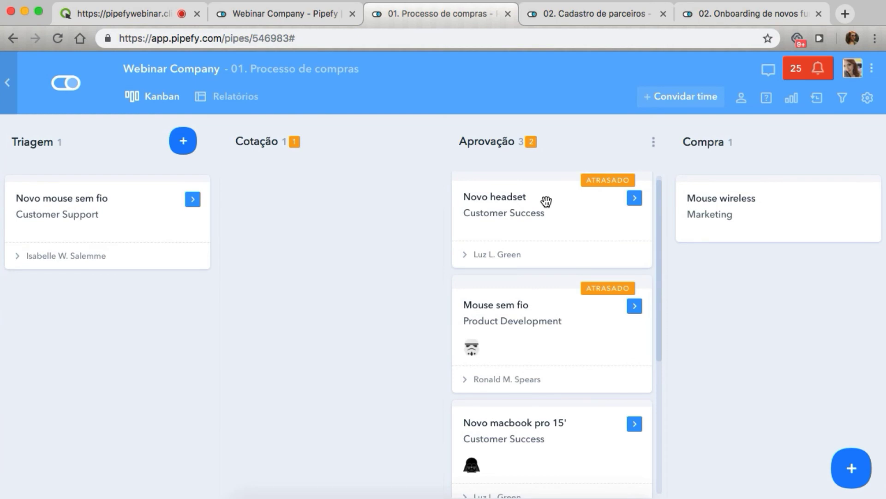
Step: Create the Pedido de aprovação card from the Novo macbook pro 15' card in Aprovação, keeping the prefilled values, and close the card
scroll(550, 332, down, 3)
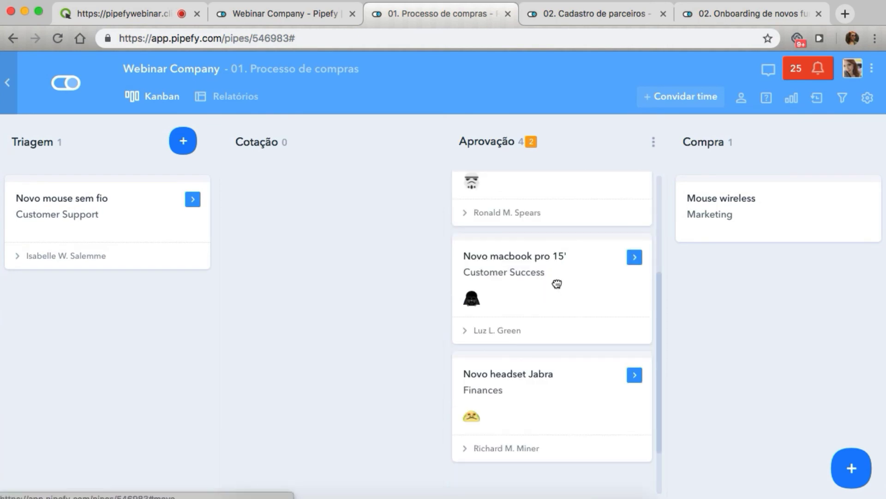
click(557, 282)
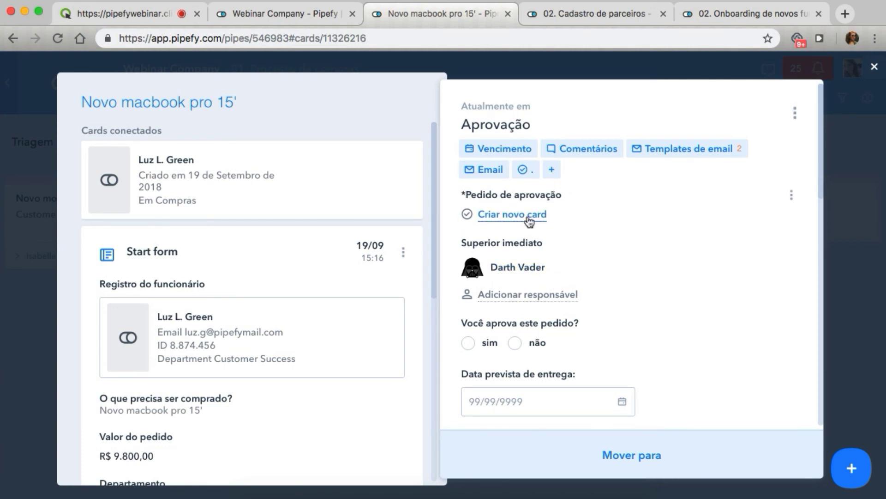
click(487, 221)
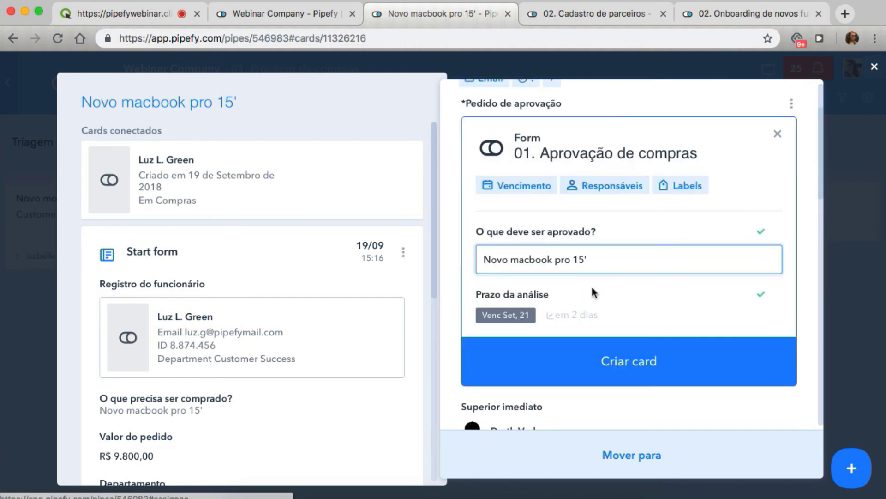
click(583, 368)
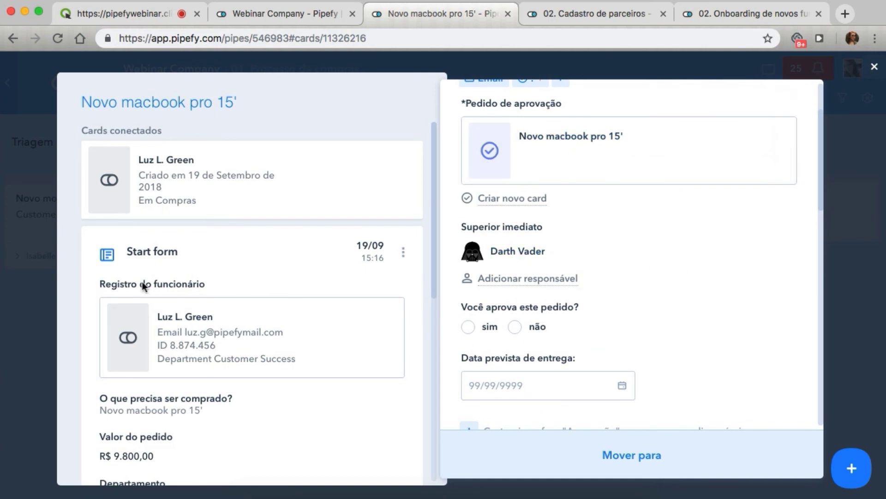
click(28, 317)
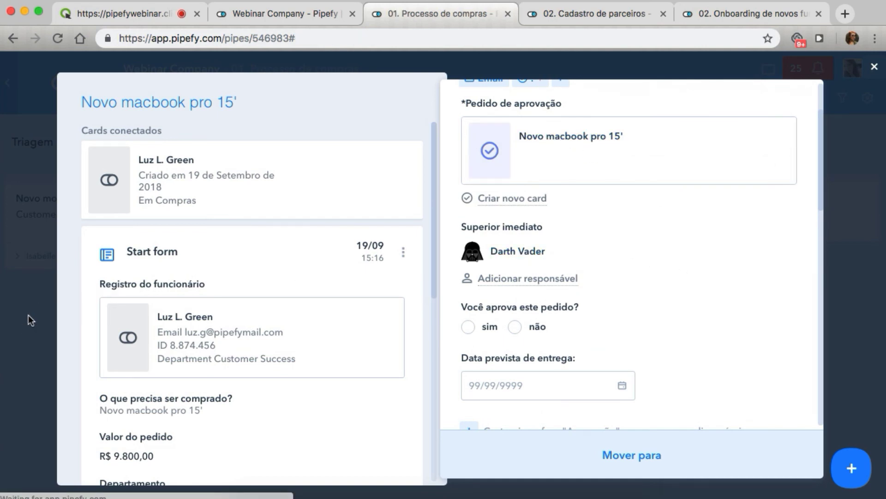
Step: Open the Novo headset Jabra card in Aprovação and expand its Cotação phase history to check the Valor total
click(543, 386)
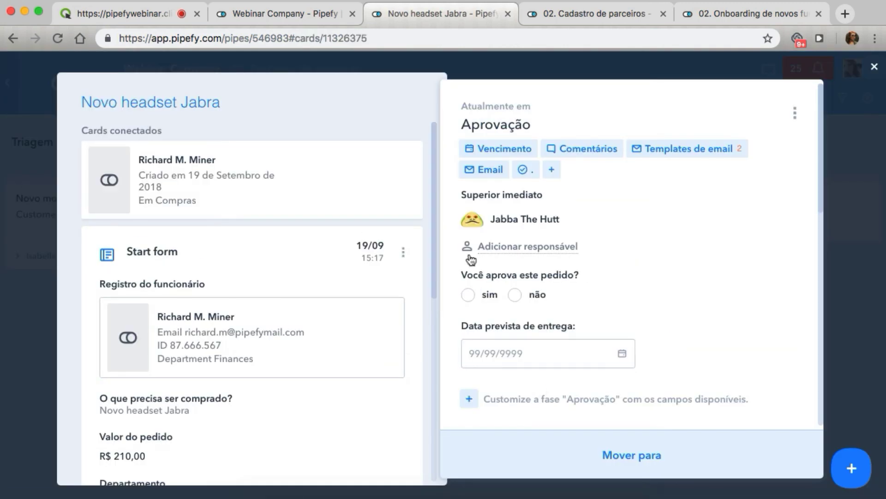
scroll(282, 296, down, 8)
click(229, 315)
scroll(277, 305, down, 3)
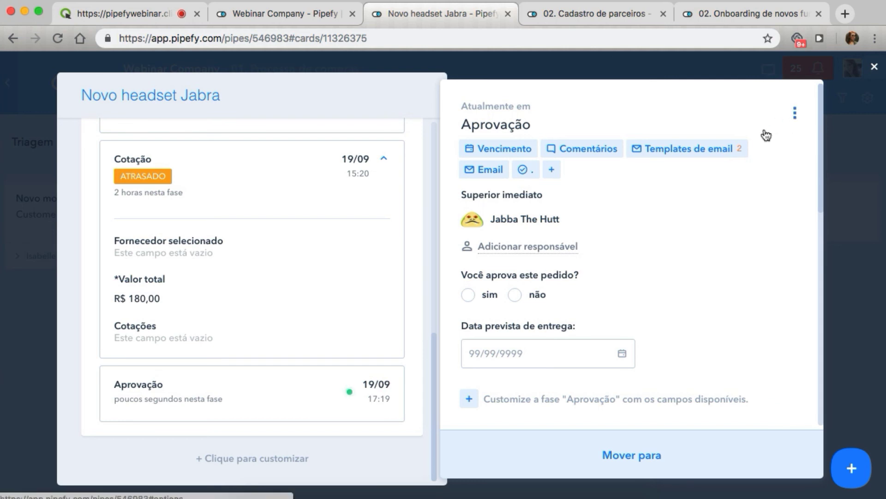
Step: Open the Aprovação phase's Valor superior a R$250 conditional and review the fields selectable for its condition, including those of the employee record
click(795, 115)
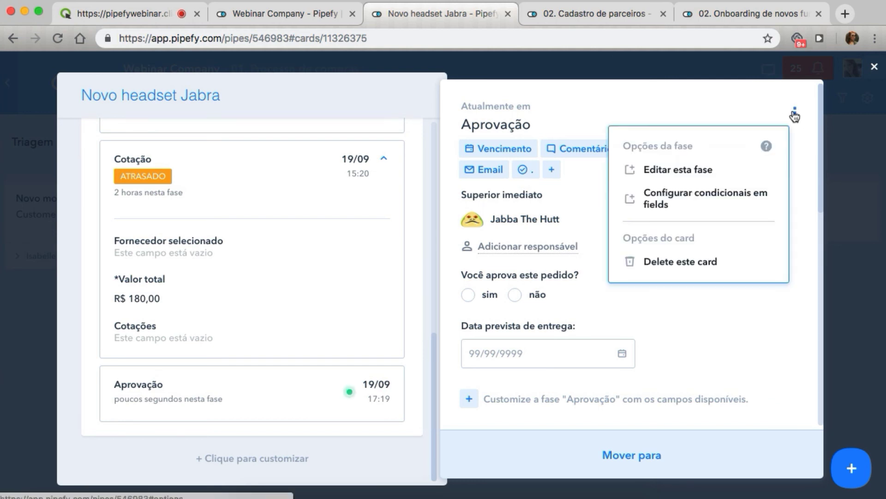
click(699, 193)
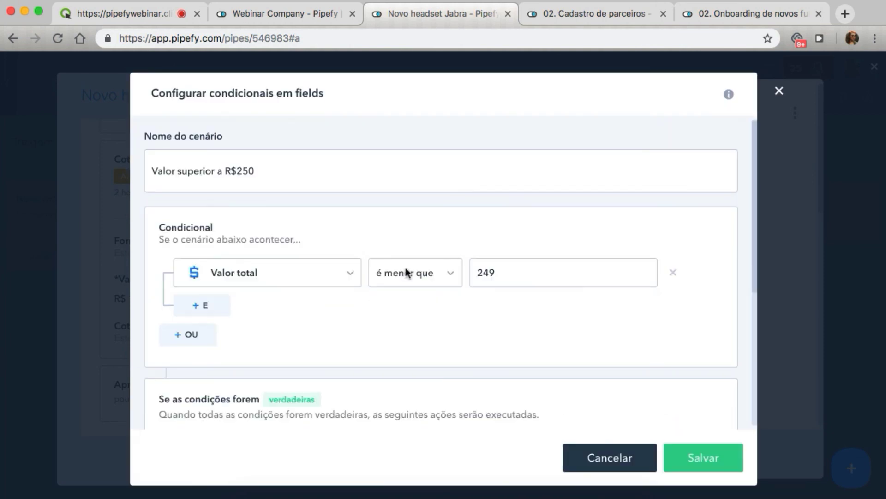
click(520, 271)
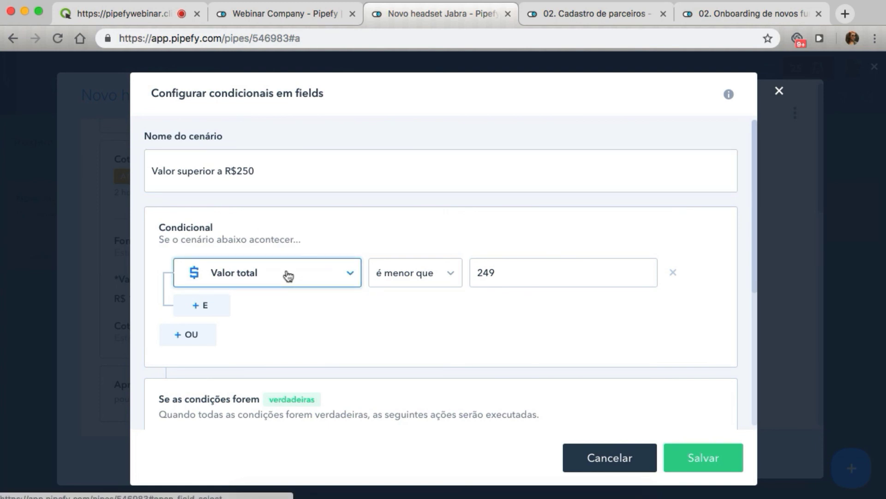
click(289, 275)
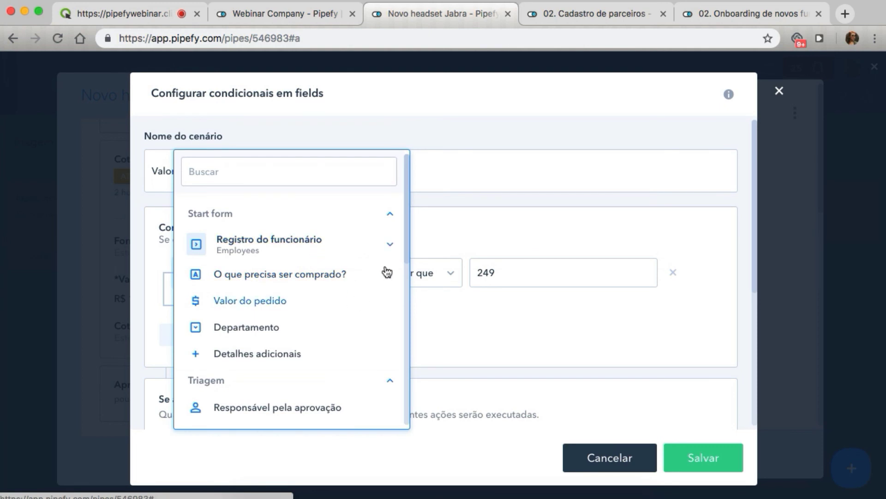
click(392, 247)
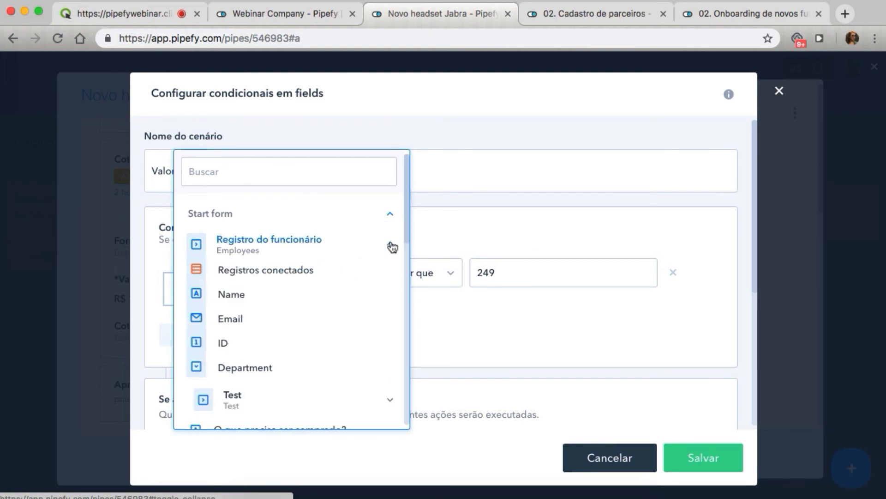
click(392, 247)
scroll(392, 248, down, 1)
click(393, 185)
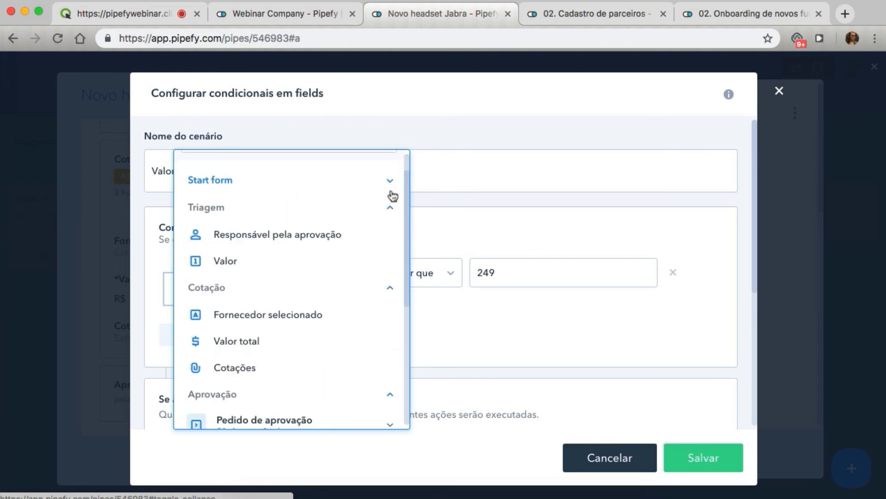
click(392, 211)
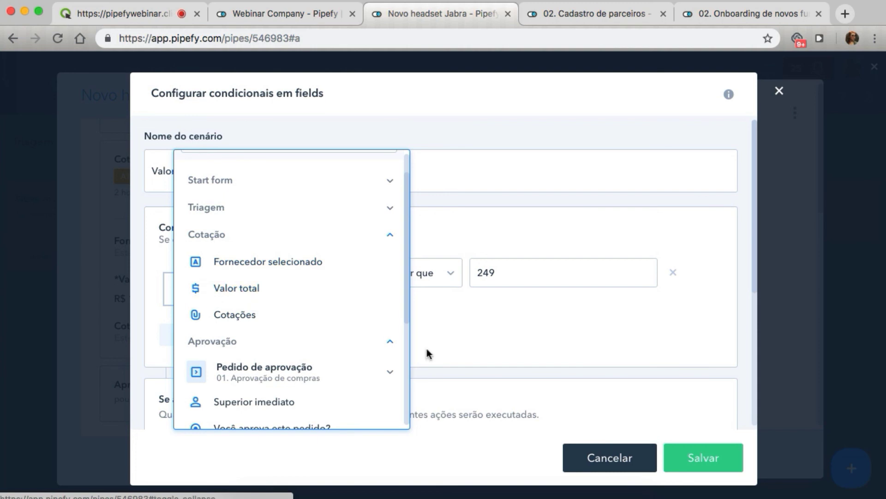
click(471, 348)
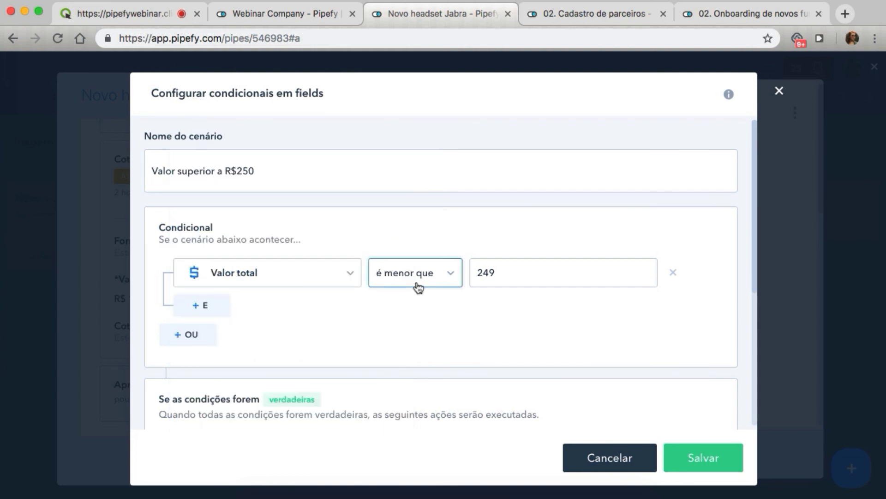
Step: Review the condition's comparison operators and the Pedido de aprovação actions for true and false conditions, and save the scenario
click(447, 276)
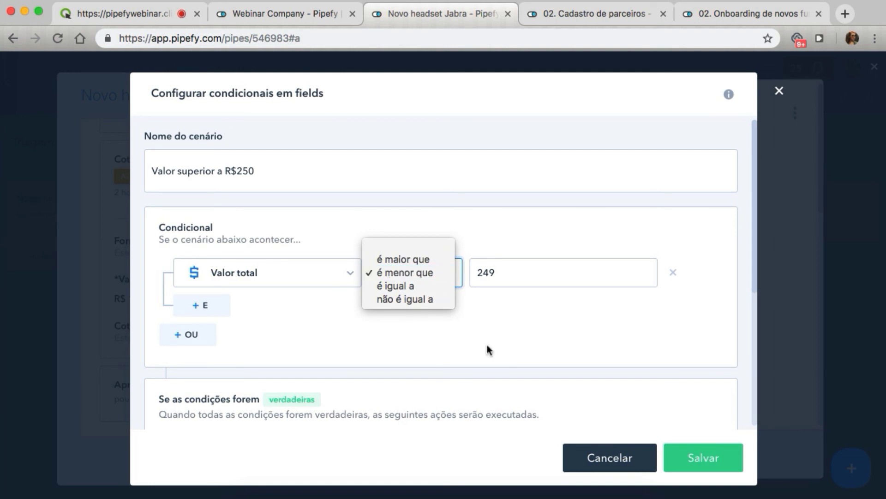
click(496, 355)
scroll(435, 301, down, 5)
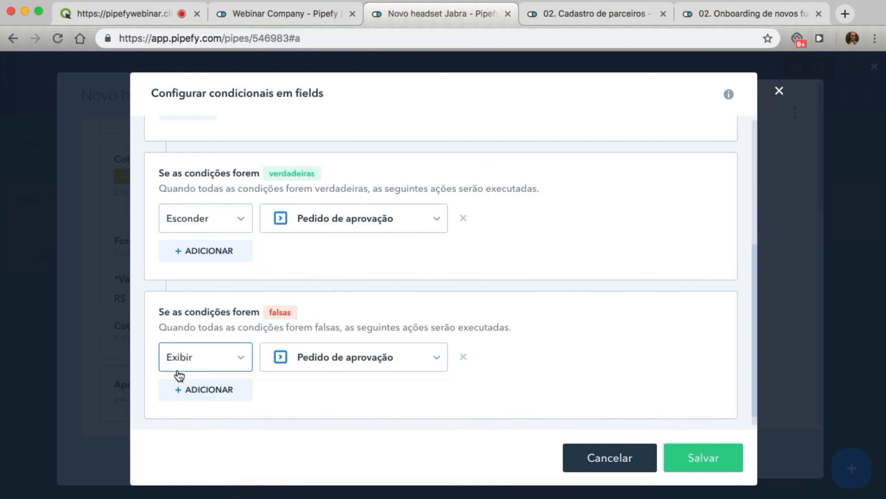
click(708, 456)
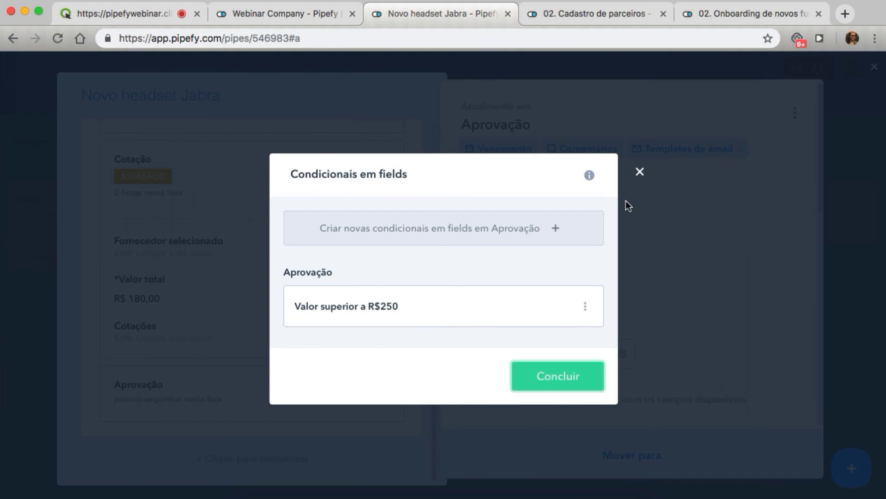
Step: Close the conditionals list and the purchasing pipe, and open the start form of the 02. Cadastro de parceiros pipe
click(628, 172)
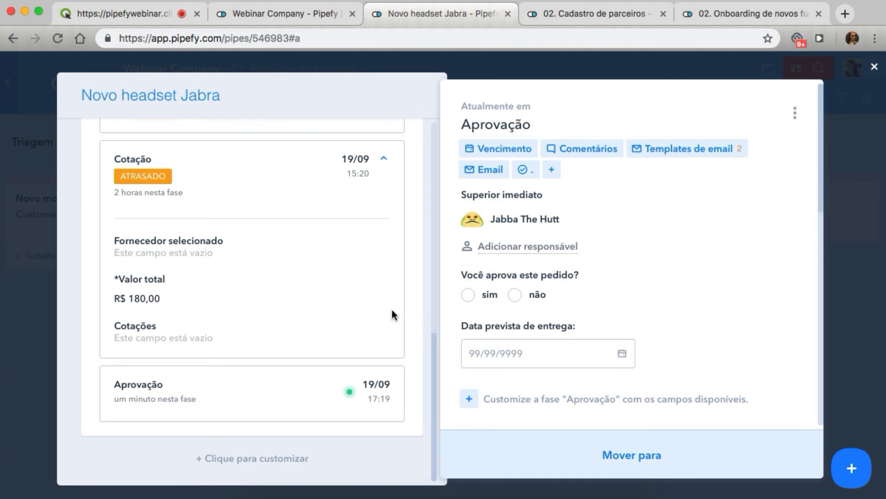
click(508, 14)
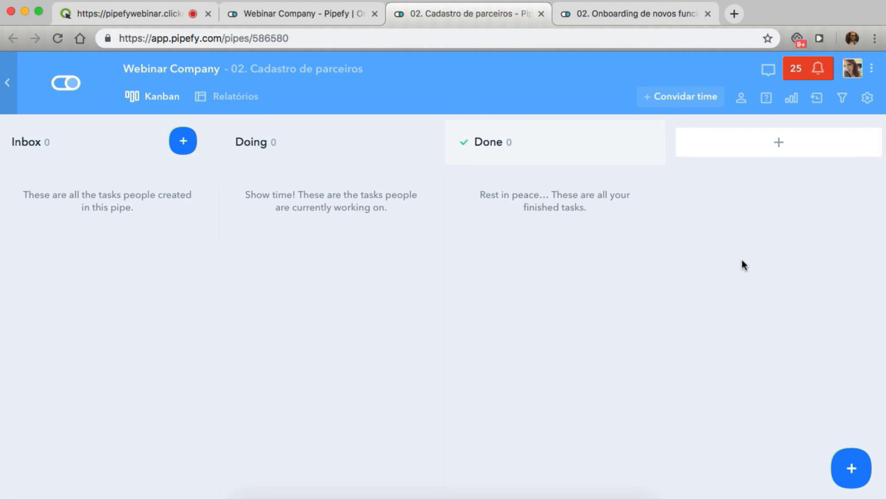
click(851, 467)
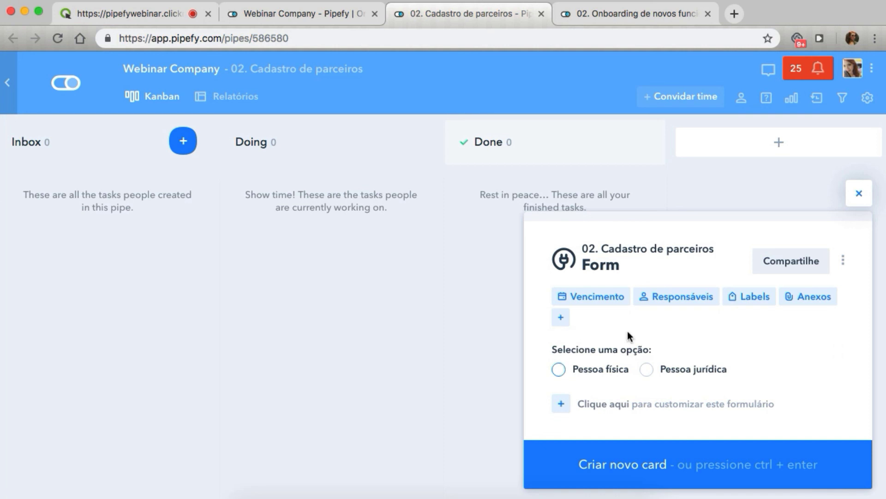
Step: Select Pessoa física in the partner form and review the fields shown for an individual
click(600, 368)
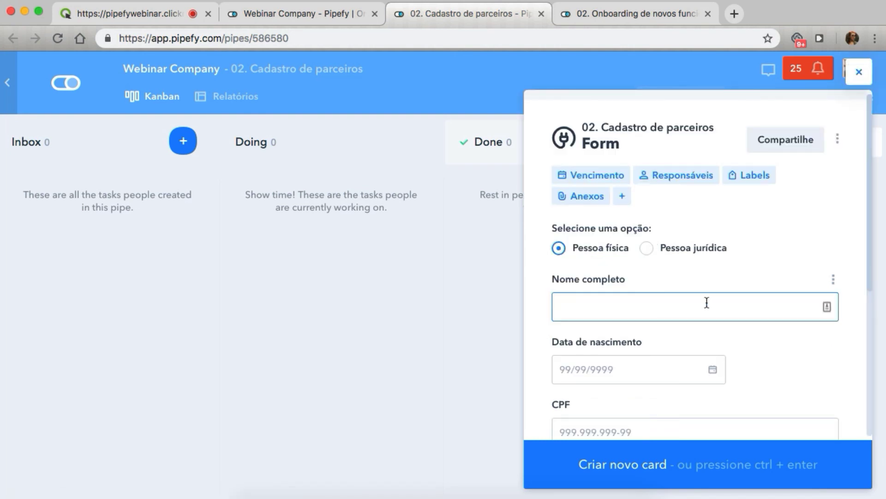
scroll(598, 298, down, 2)
scroll(600, 298, down, 8)
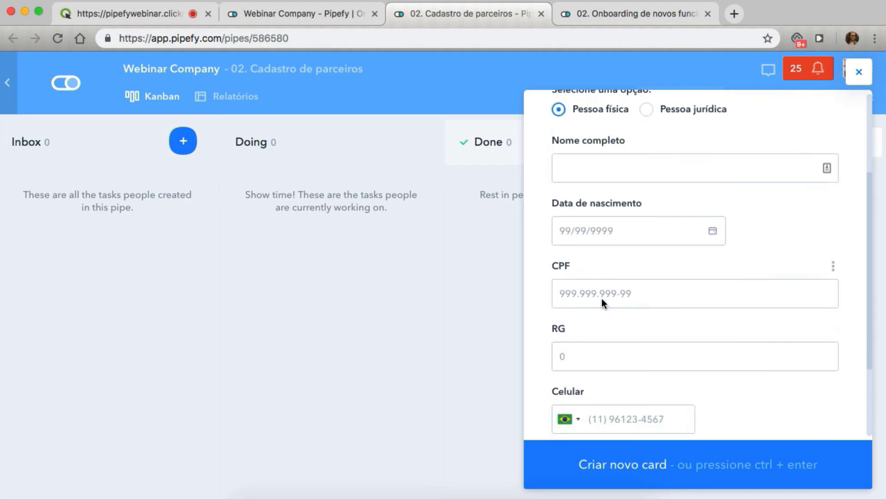
scroll(602, 299, down, 4)
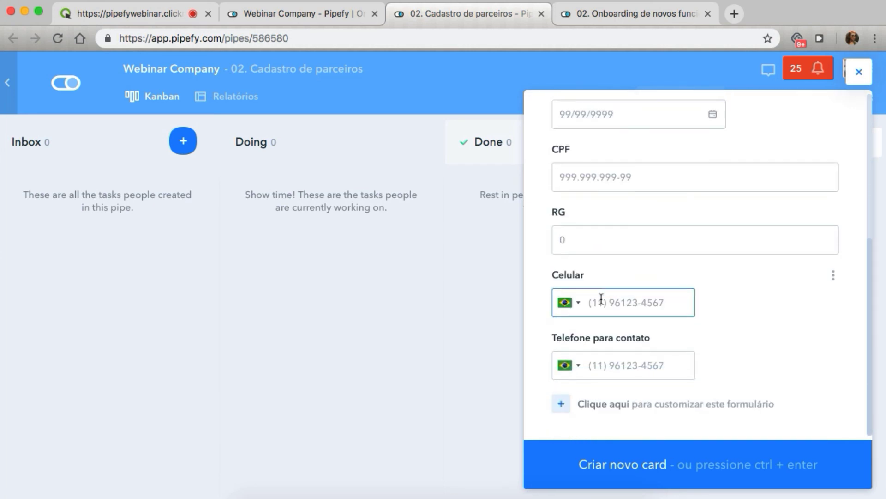
scroll(602, 299, up, 14)
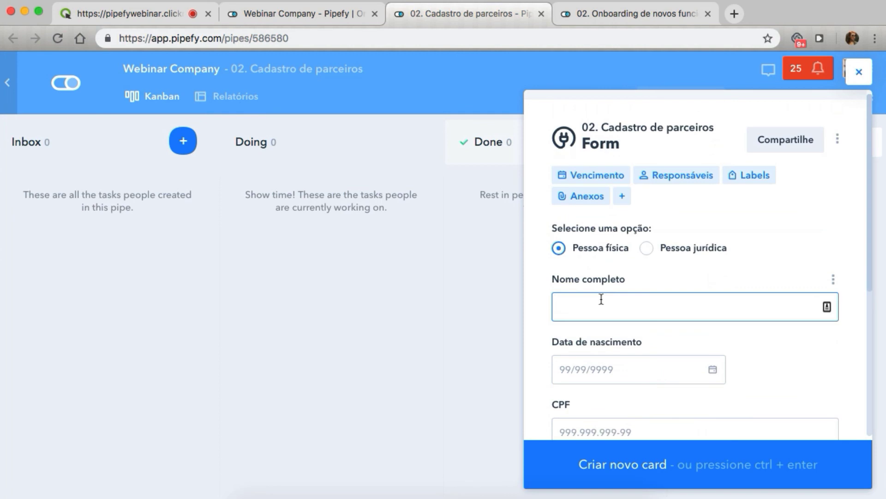
Step: Switch the partner form's option to Pessoa jurídica and review the fields shown for a company
click(646, 248)
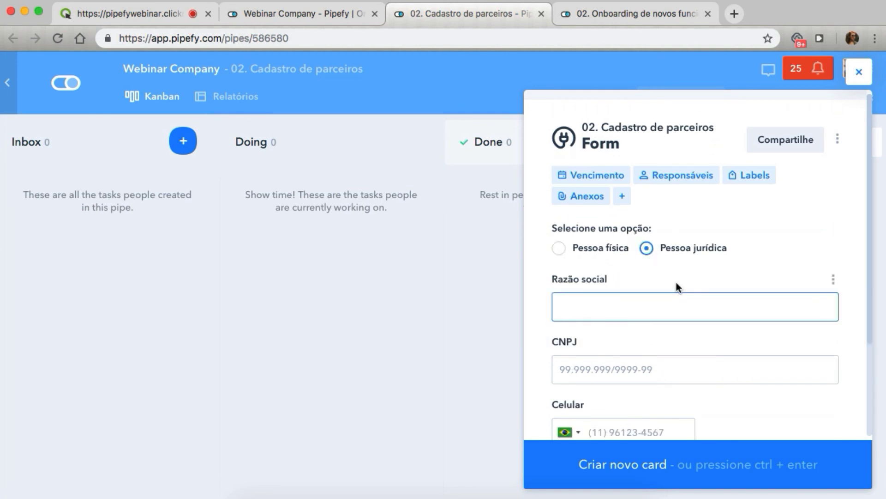
scroll(676, 282, down, 1)
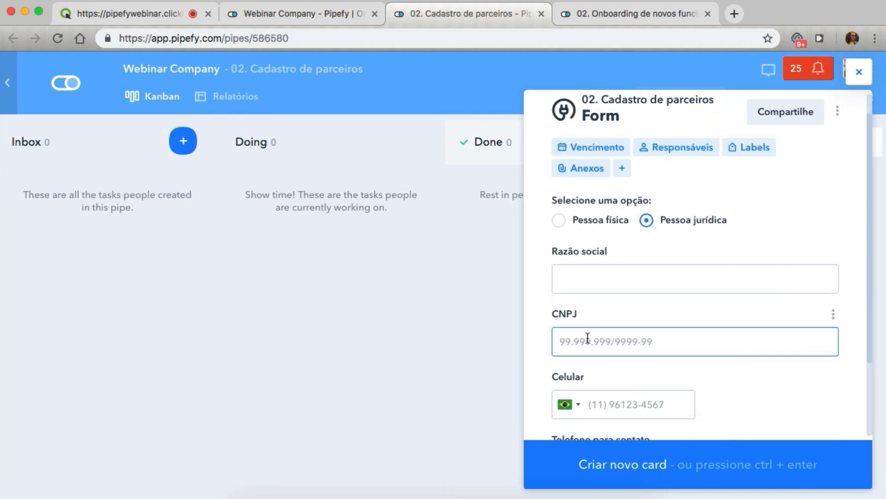
scroll(586, 338, down, 3)
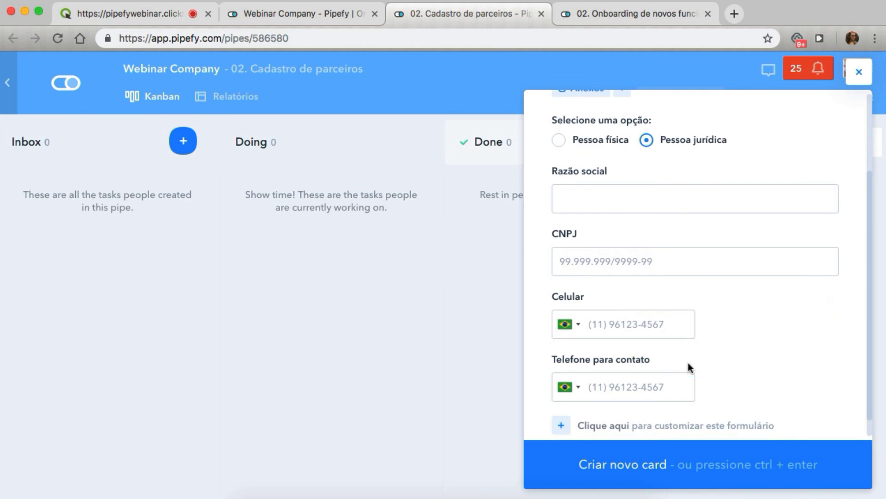
scroll(701, 309, up, 4)
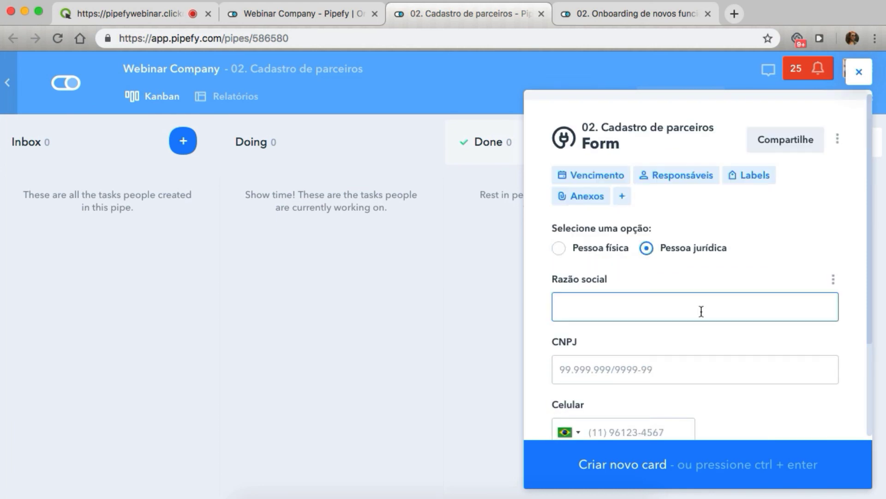
Step: Open the partner form's Em branco field conditional, review its condition and hide actions, and save the scenario
click(836, 141)
click(770, 202)
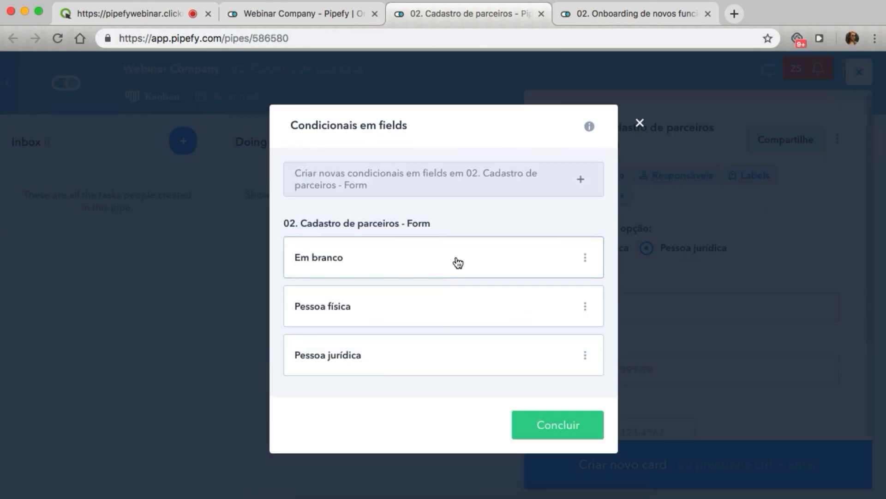
click(313, 263)
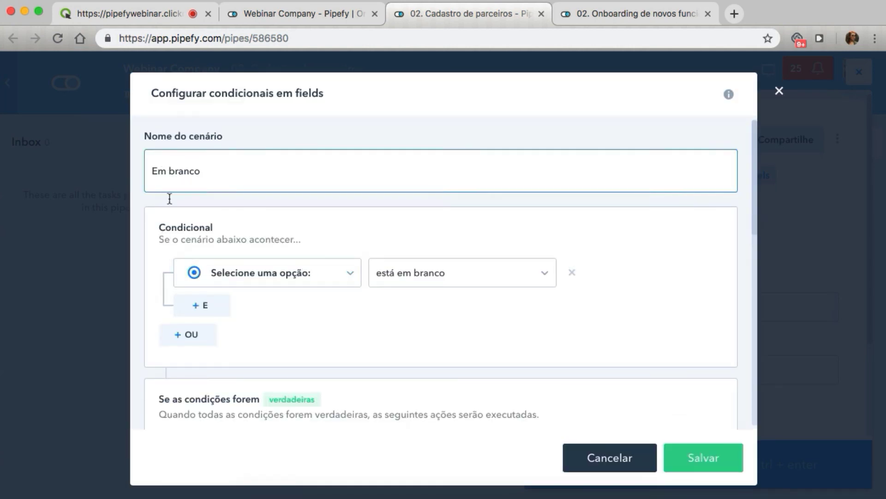
scroll(412, 312, down, 5)
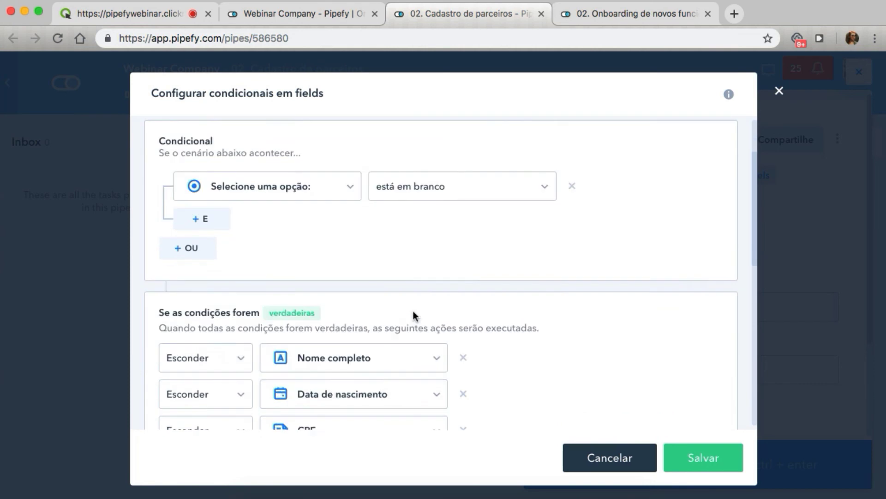
scroll(487, 242, down, 1)
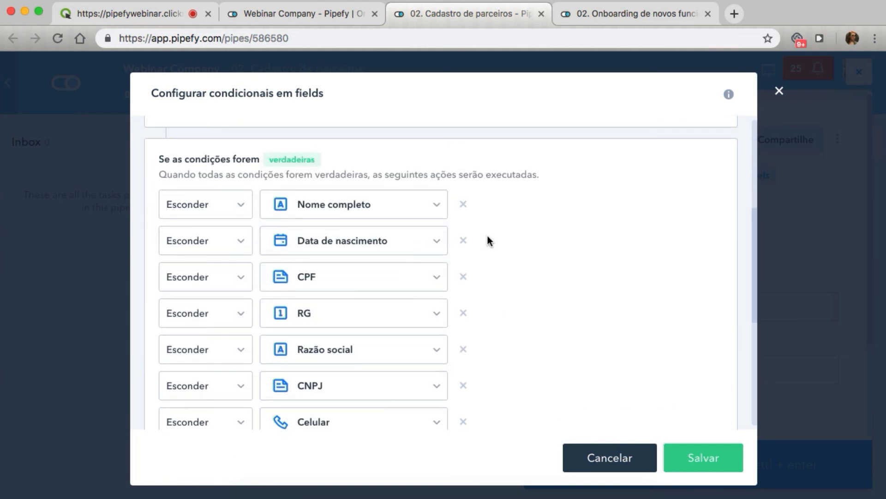
scroll(490, 240, down, 5)
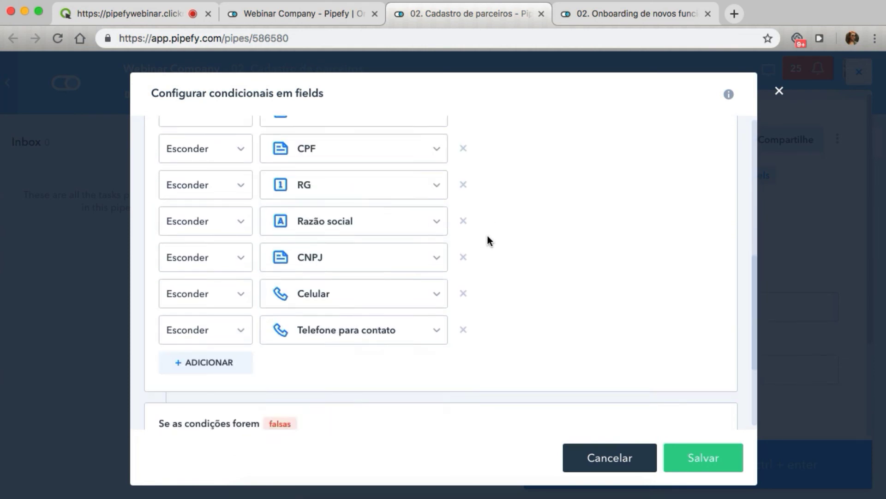
click(710, 469)
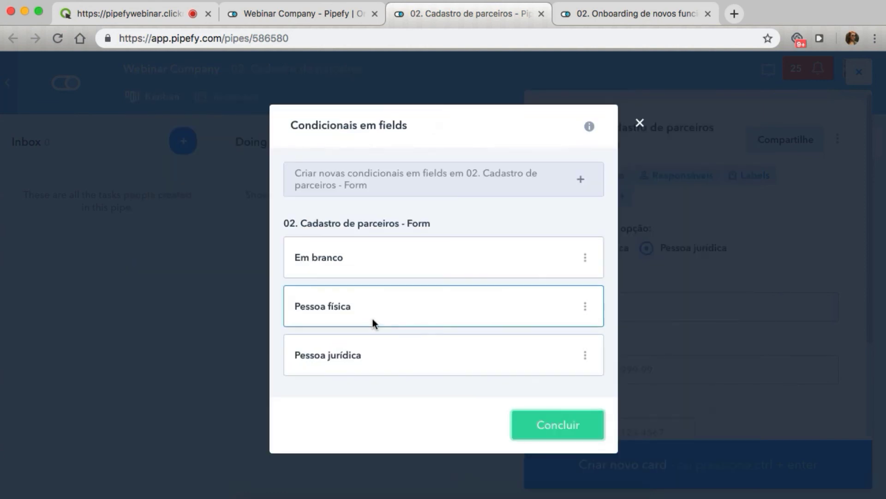
Step: Open the Pessoa jurídica conditional, review its condition and its actions for true and false cases, and cancel without saving
click(324, 358)
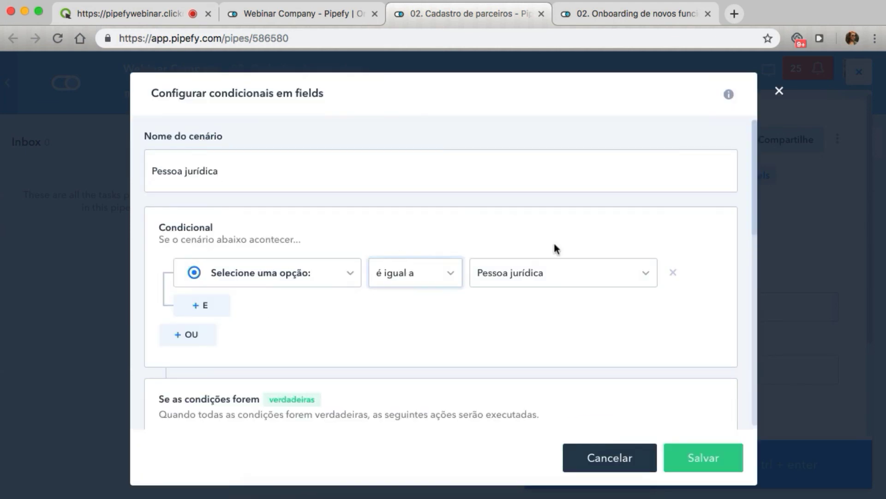
scroll(356, 300, down, 5)
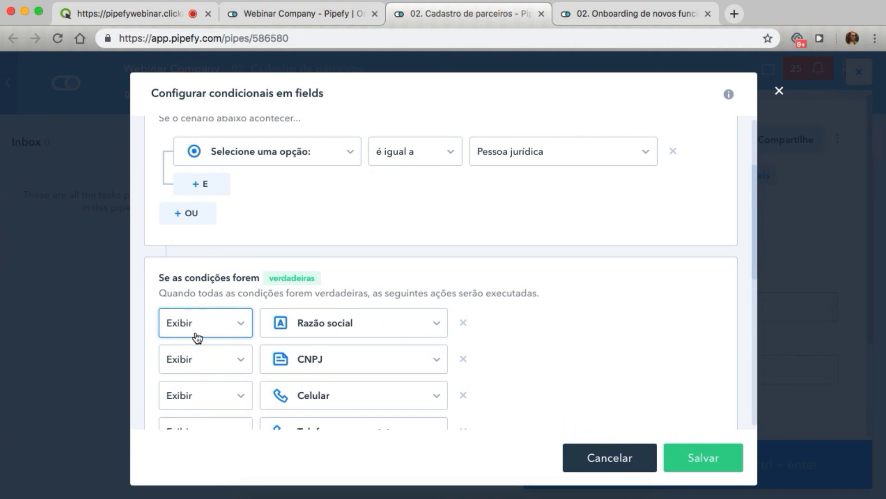
scroll(370, 303, down, 3)
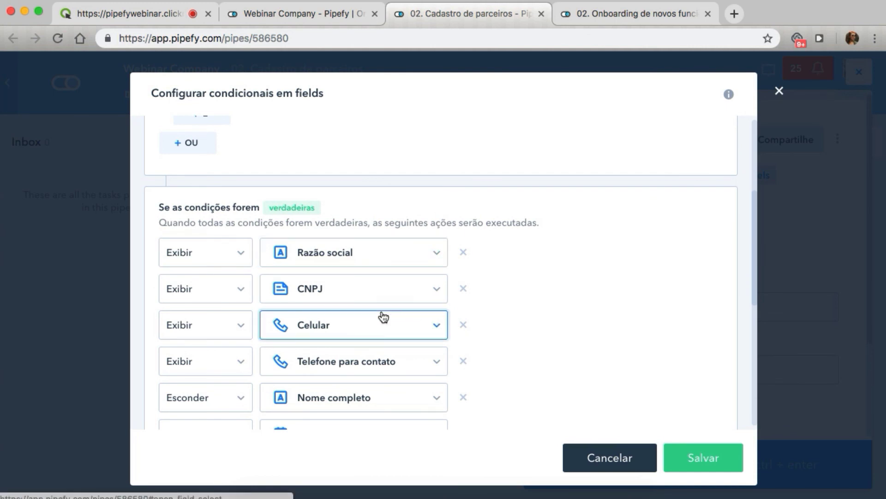
scroll(382, 316, down, 3)
scroll(383, 317, down, 10)
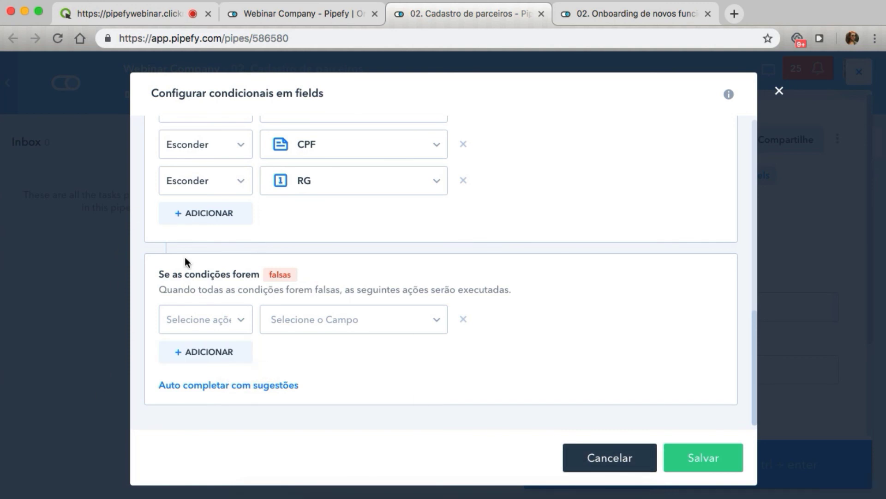
click(210, 331)
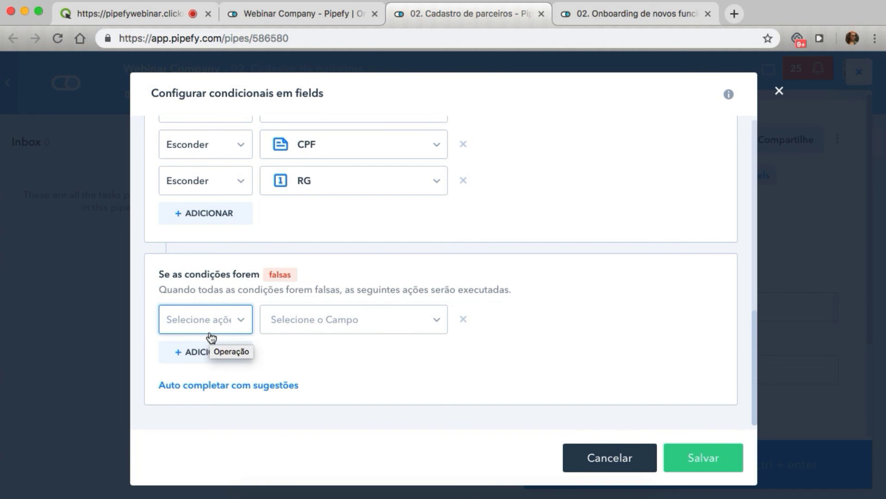
scroll(315, 240, up, 10)
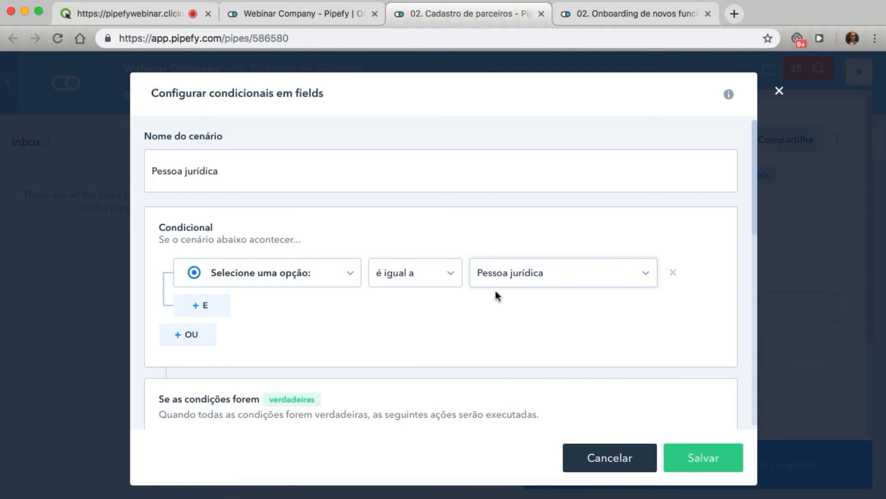
scroll(496, 292, down, 6)
scroll(495, 287, down, 5)
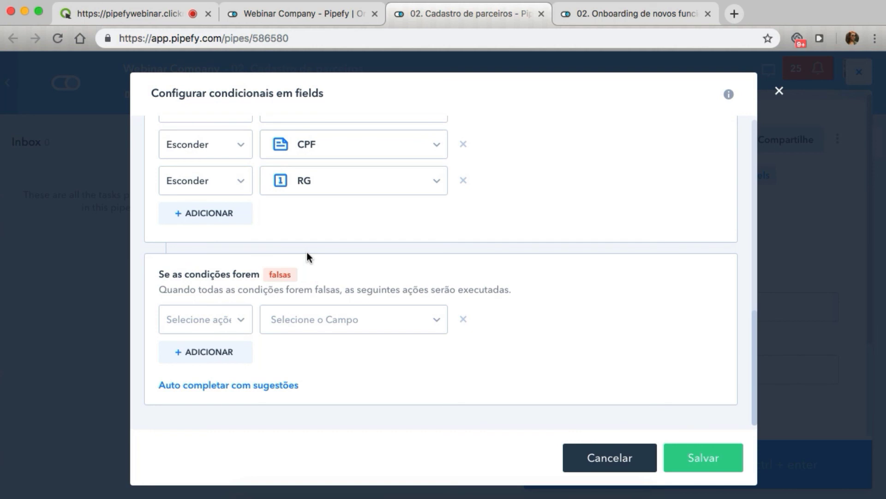
click(600, 452)
Step: Close the partner registration pipe, open the New team member form in 02. Onboarding de novos funcionários, and review its fields
click(541, 14)
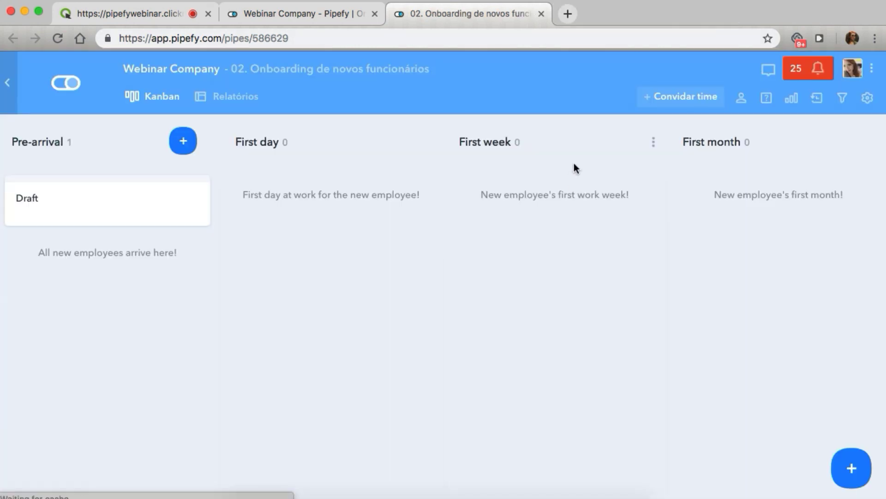
click(848, 473)
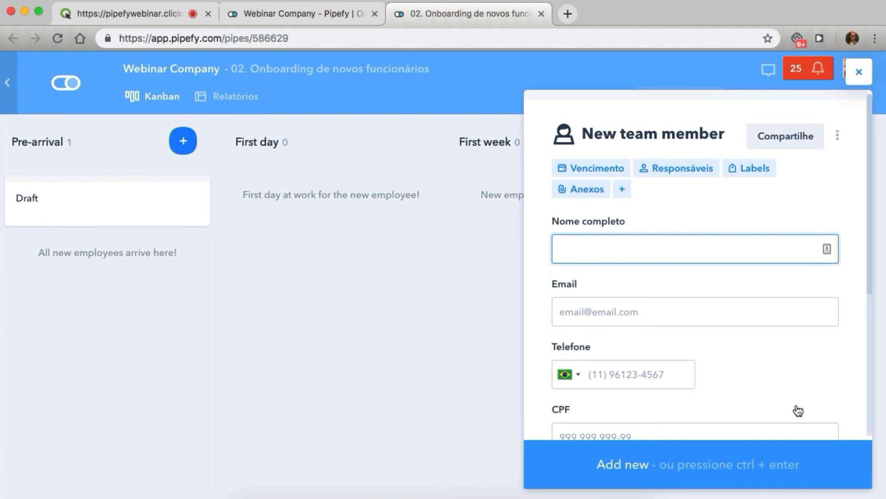
scroll(755, 366, down, 3)
scroll(754, 367, down, 2)
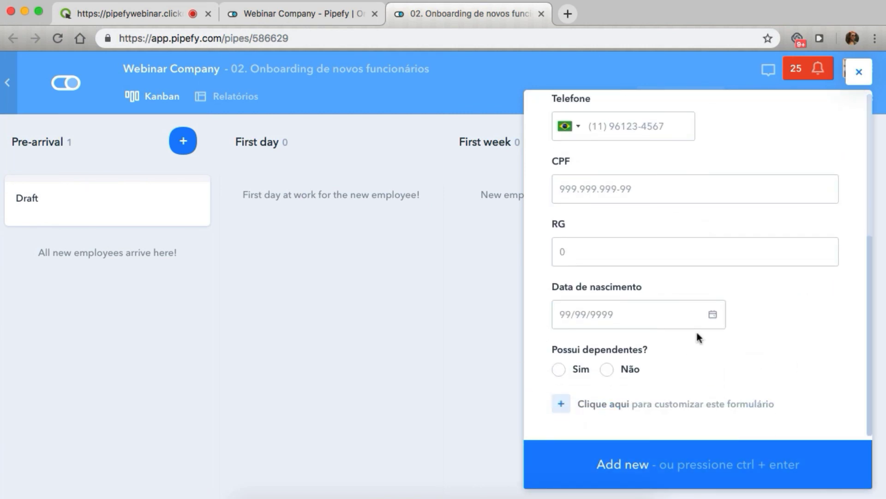
Step: Answer Sim to Possui dependentes?, set Quantos? to 01, and review the fields for one dependent
click(606, 369)
click(568, 374)
scroll(753, 329, down, 1)
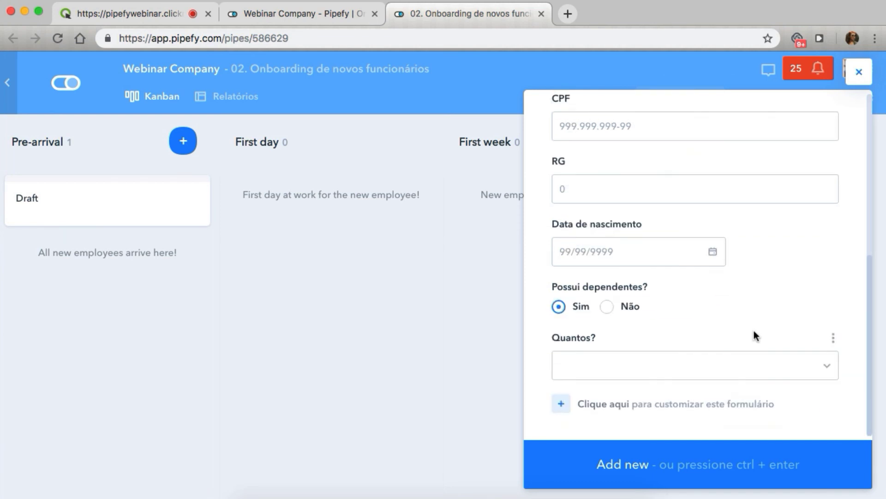
click(766, 365)
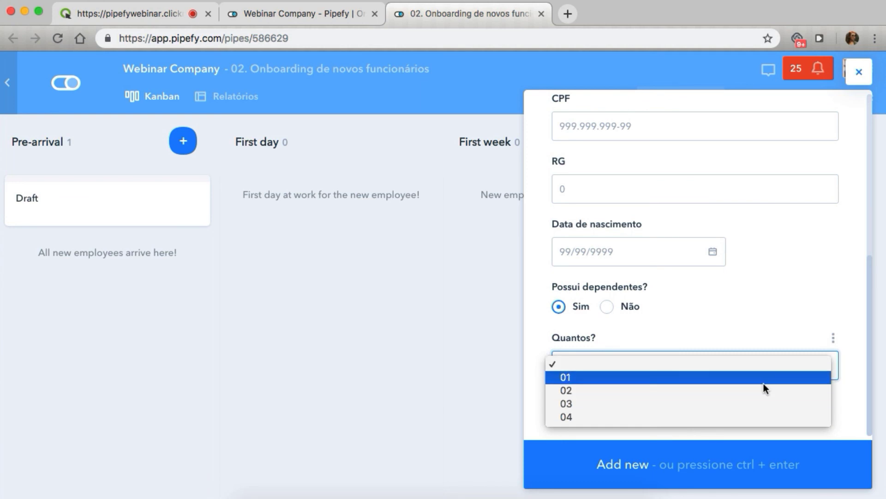
click(763, 384)
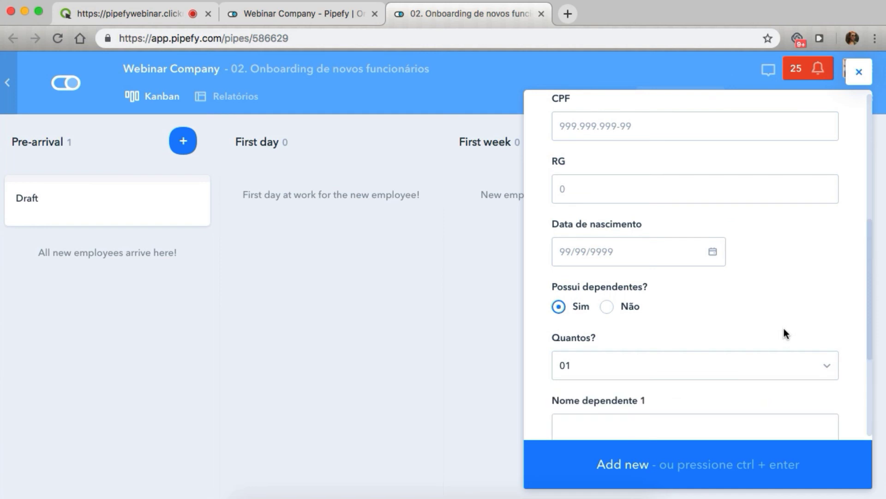
scroll(784, 327, down, 3)
click(738, 277)
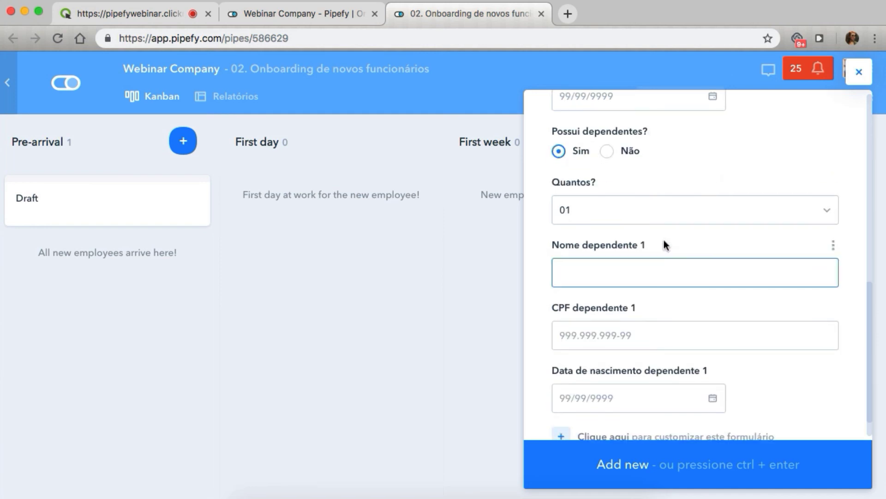
Step: Set Quantos? to 02 in the New team member form and review the fields for two dependents
click(634, 212)
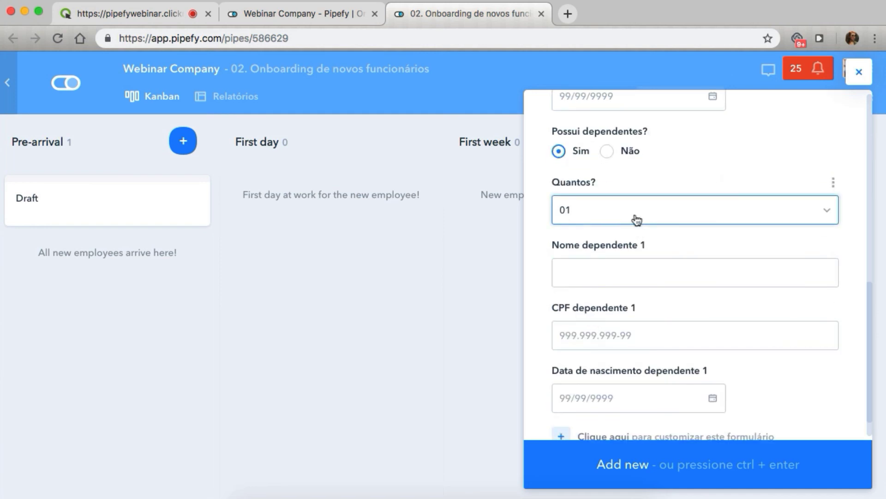
click(636, 222)
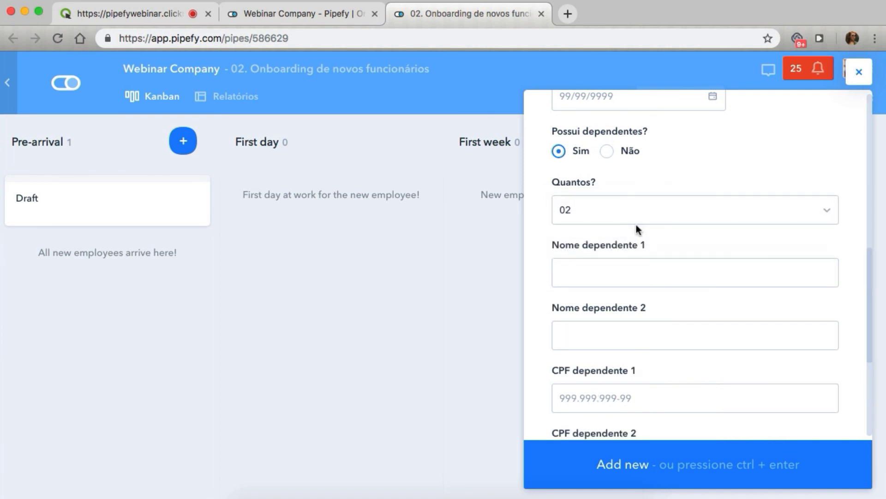
scroll(669, 259, down, 5)
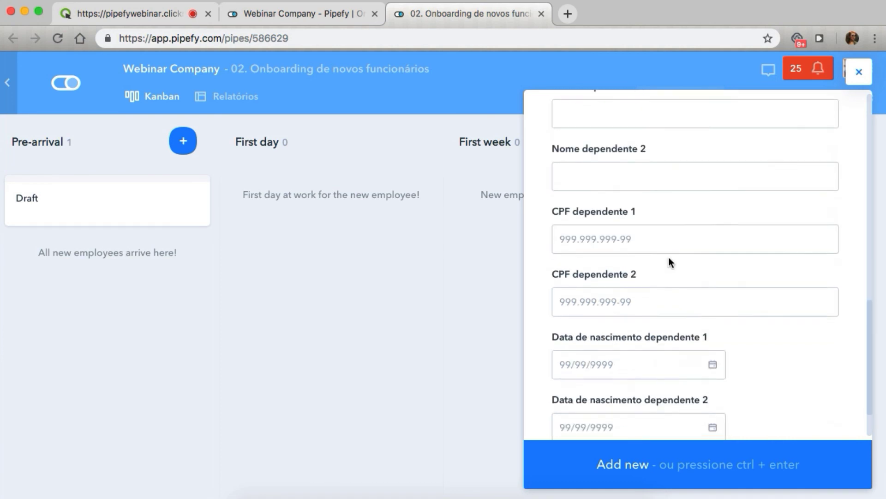
Step: Set Quantos? to 04 in the New team member form and review the name, CPF and birth date fields for four dependents
scroll(669, 259, up, 8)
click(600, 305)
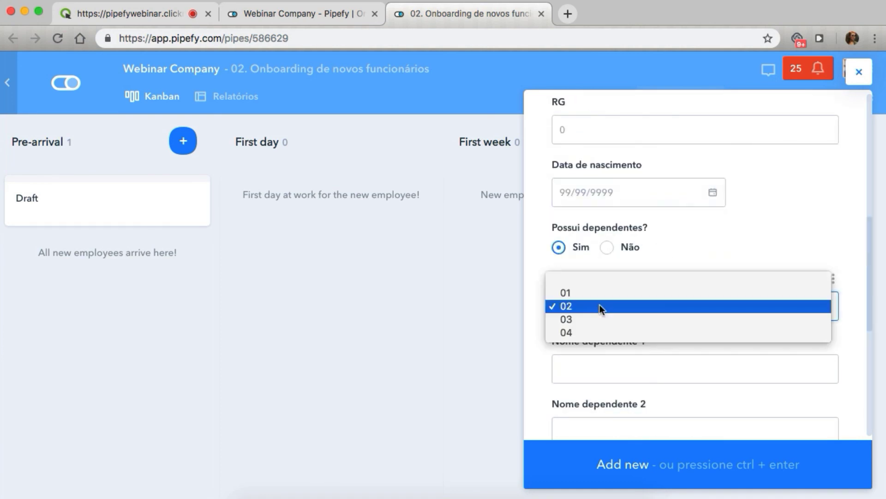
click(602, 332)
scroll(633, 299, down, 10)
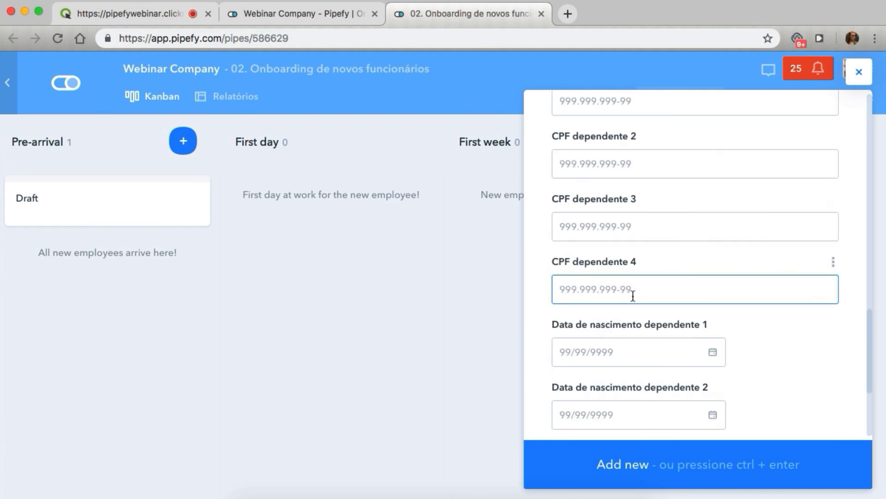
scroll(633, 296, down, 4)
scroll(633, 295, up, 20)
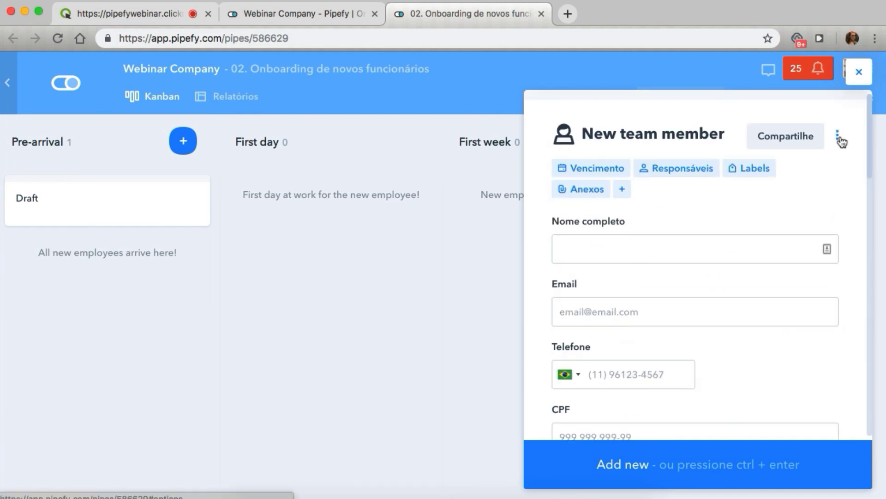
Step: Open the form's field conditionals, review the 00 Dependentes condition and its actions for the true case, and leave without saving
click(840, 139)
click(776, 199)
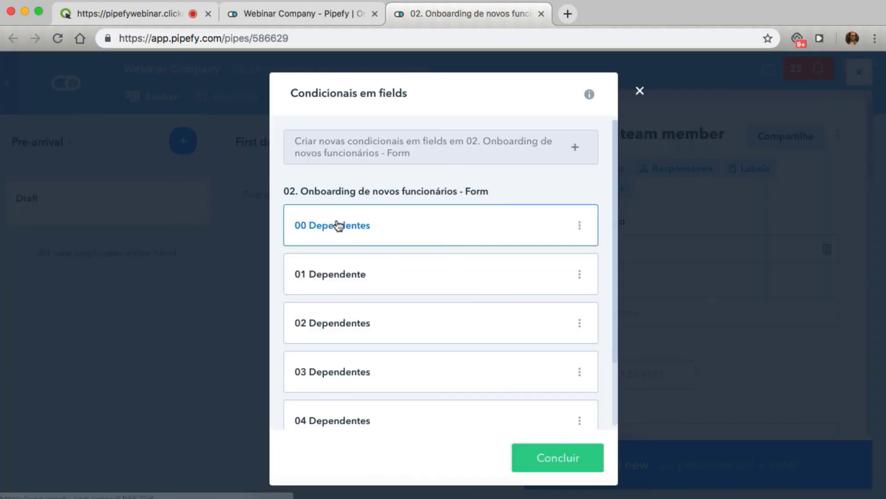
click(360, 226)
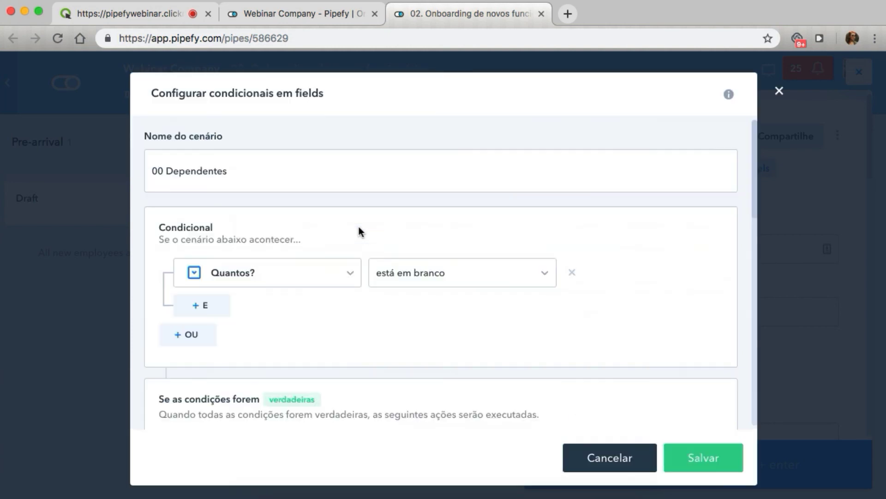
scroll(359, 226, down, 4)
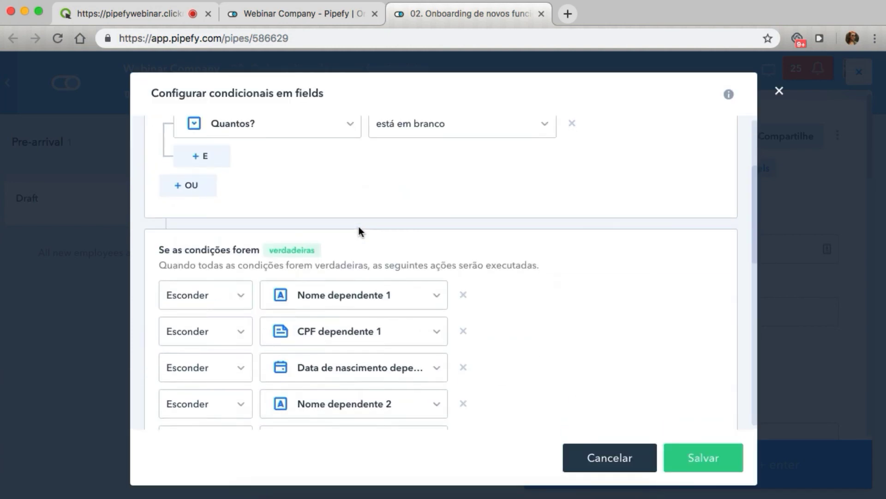
scroll(355, 225, up, 2)
scroll(416, 226, down, 3)
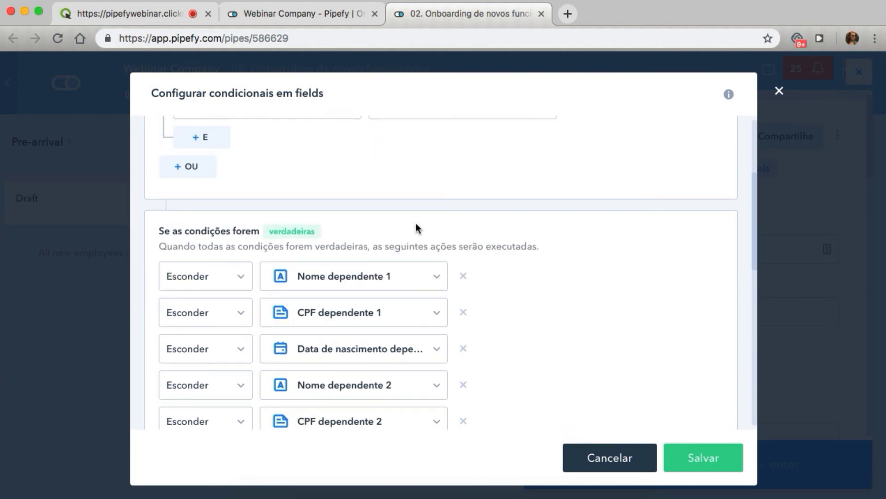
scroll(293, 389, down, 9)
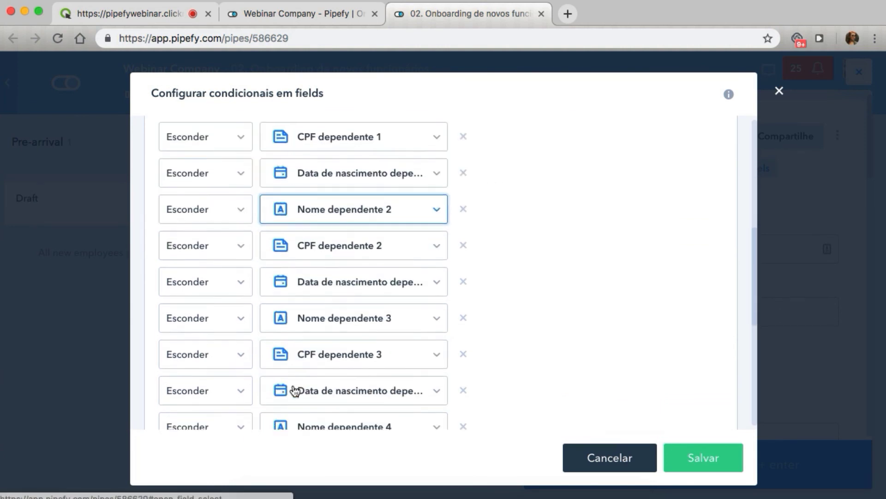
key(Escape)
Step: Open the 02 Dependentes conditional, review its condition and its show and hide actions, and cancel without saving
click(315, 326)
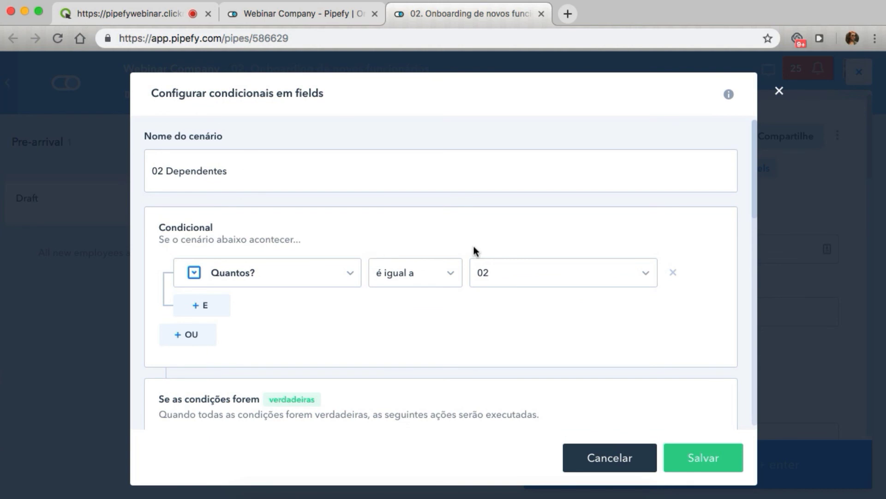
scroll(405, 323, down, 5)
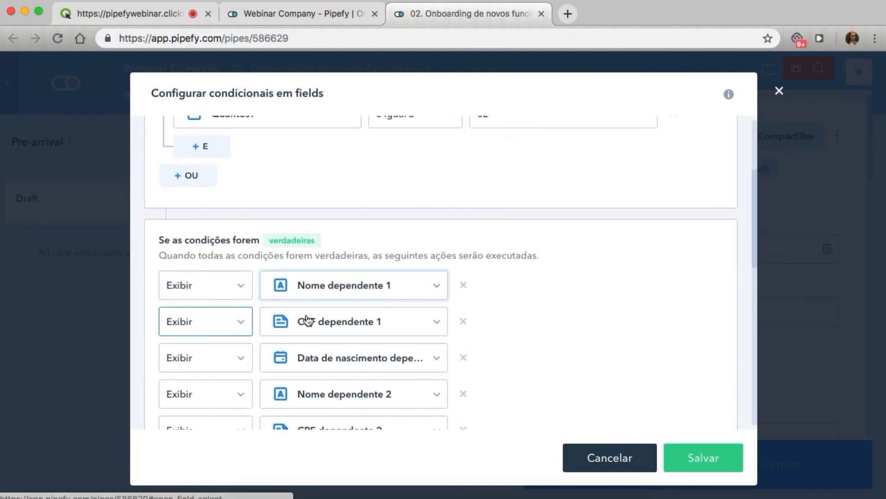
scroll(306, 338, down, 4)
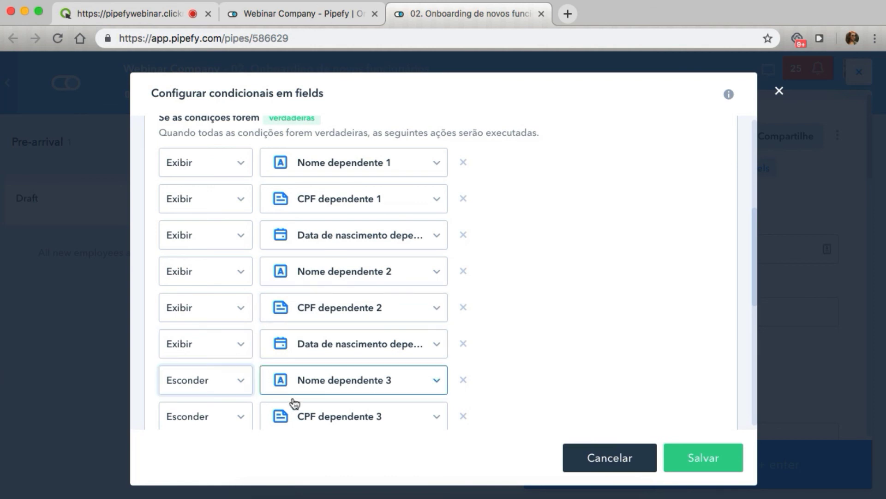
click(621, 458)
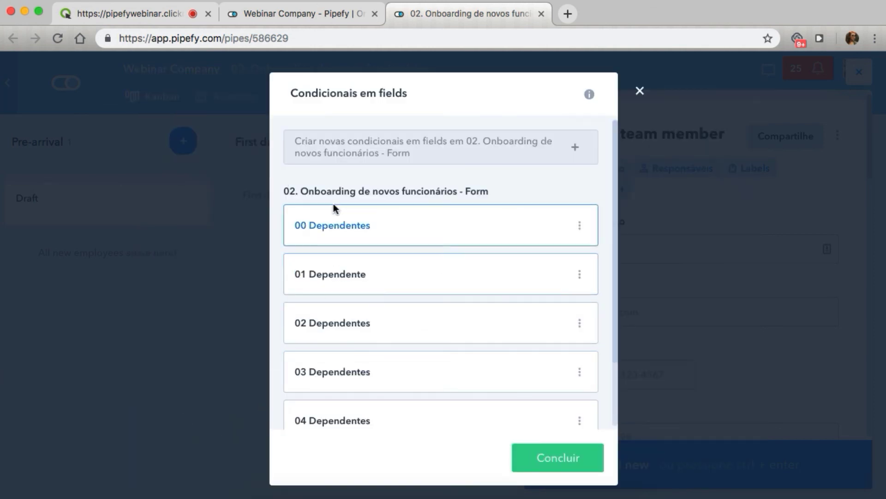
Step: Review the Dependentes? conditional's conditions and true and false actions, cancel without saving, and close the conditionals list
scroll(355, 300, down, 2)
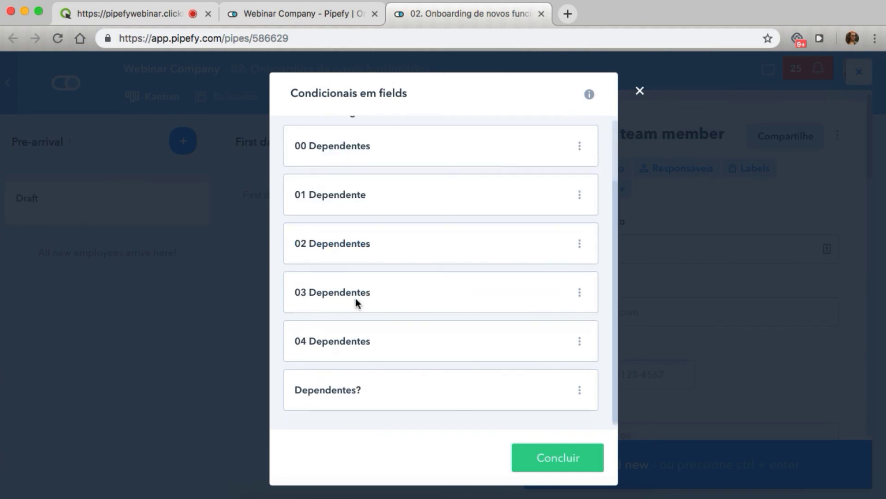
click(337, 399)
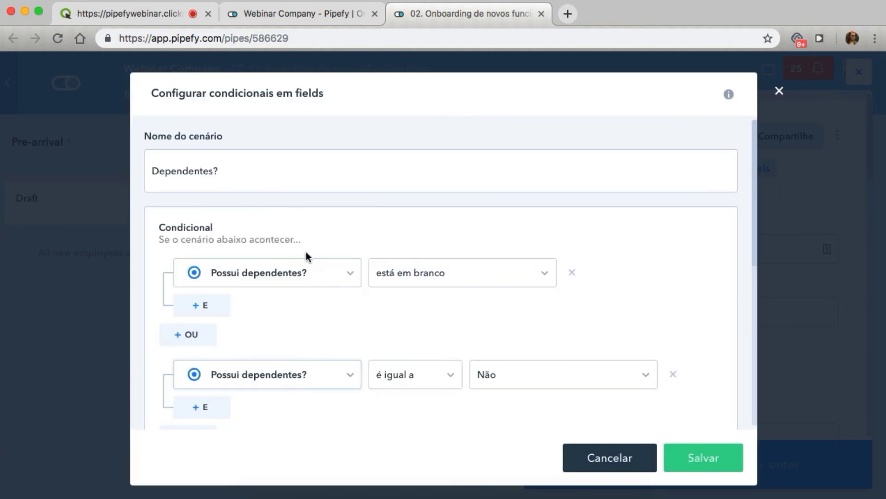
click(296, 169)
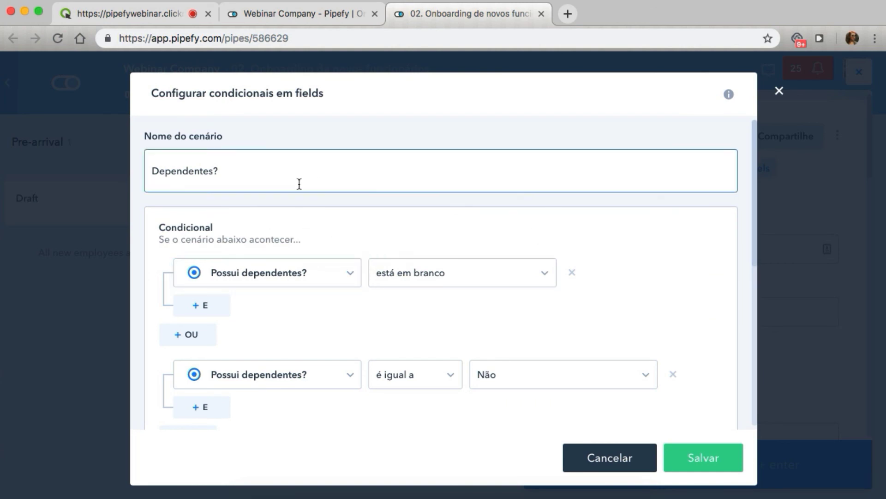
scroll(409, 293, down, 4)
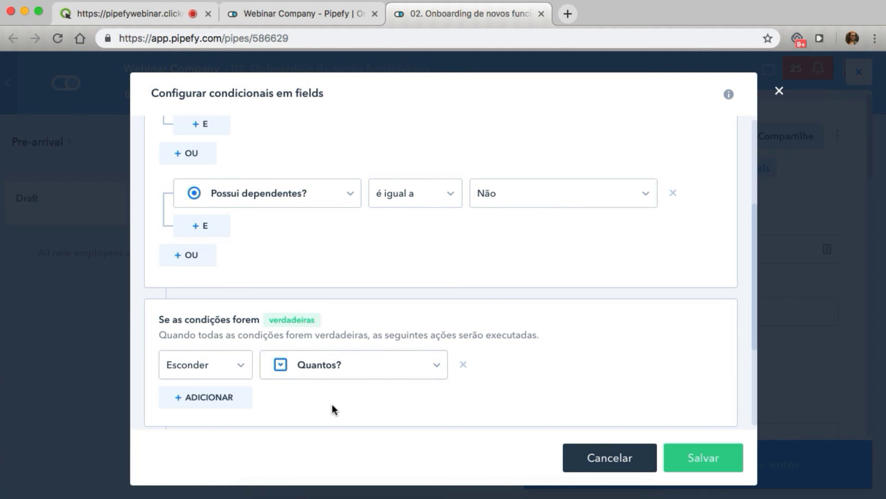
scroll(332, 405, down, 3)
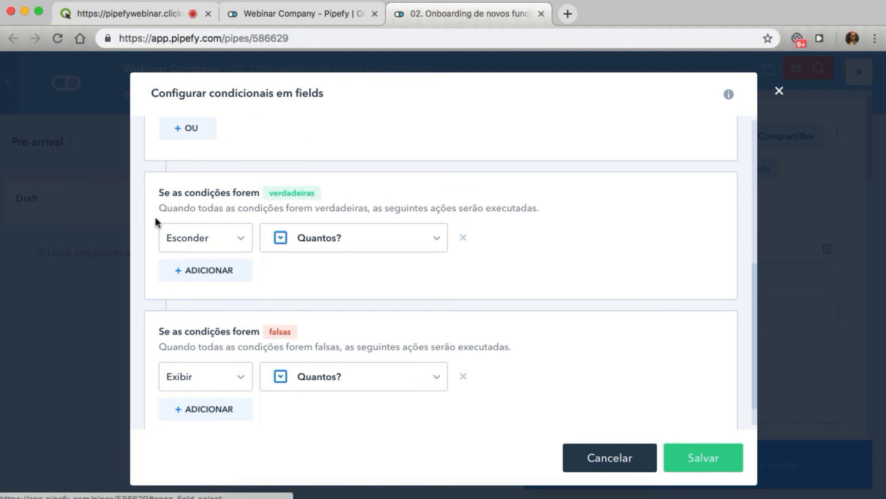
click(639, 456)
click(544, 457)
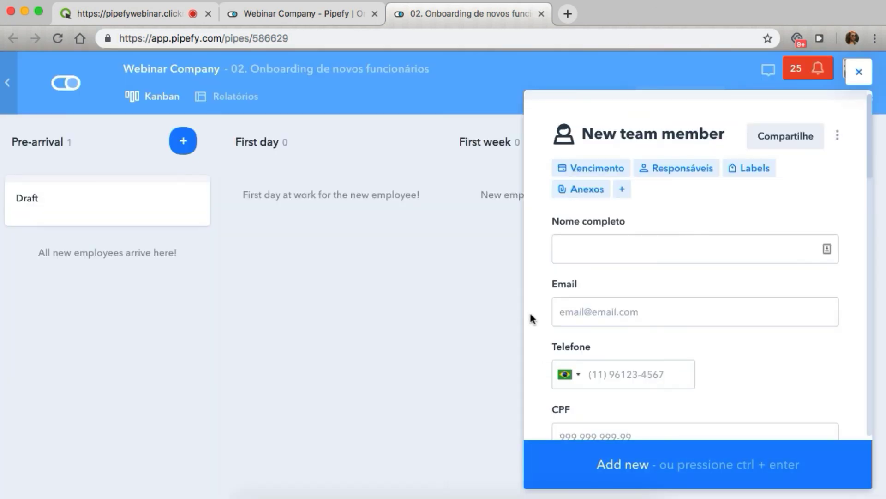